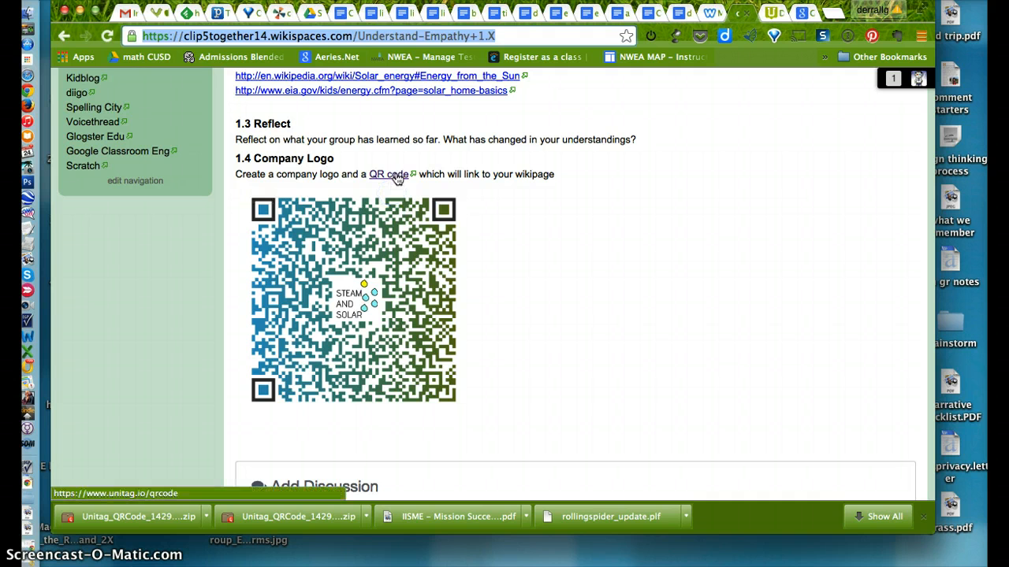
left_click(398, 179)
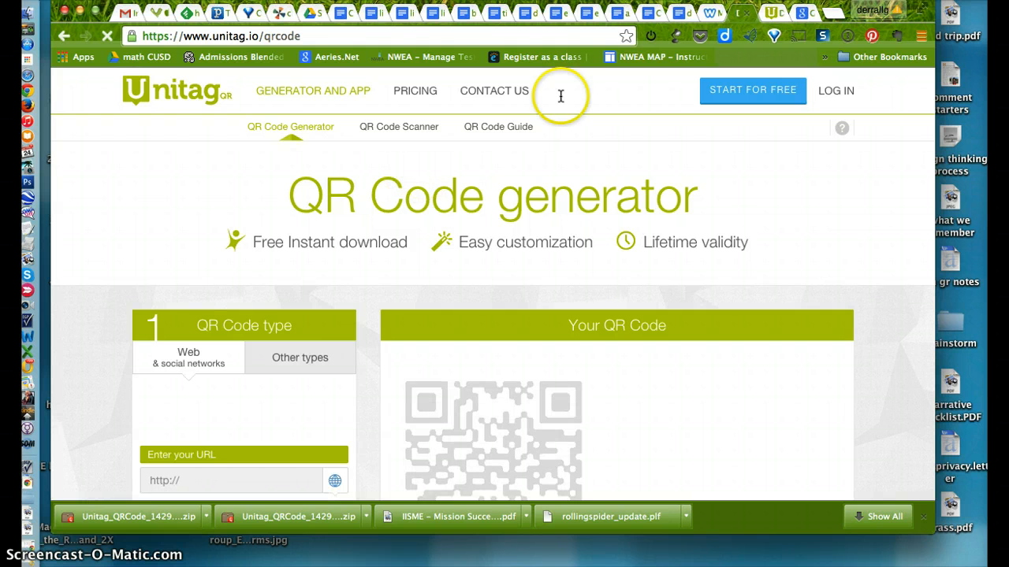
left_click(65, 35)
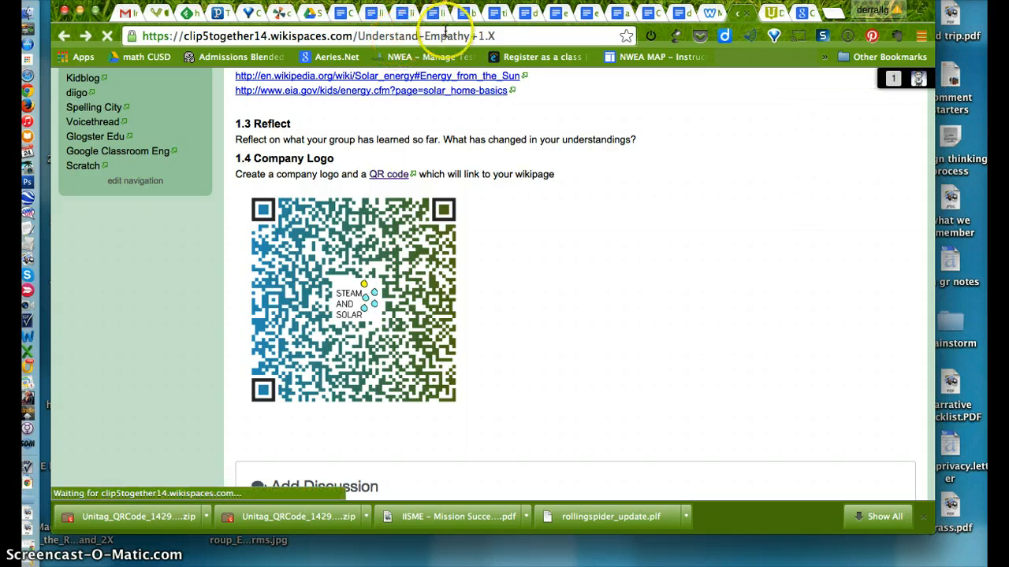
left_click(498, 37)
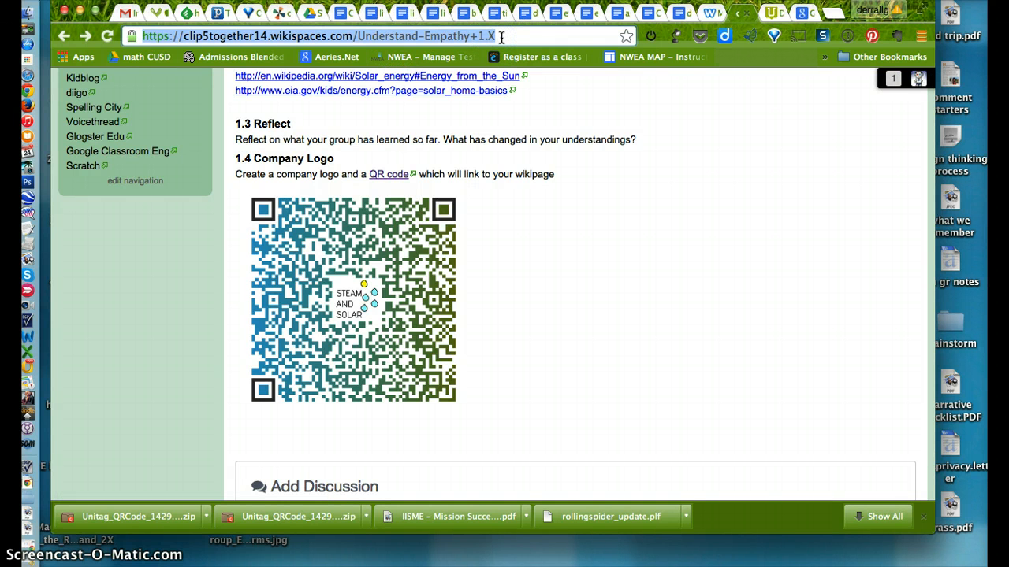
left_click(751, 14)
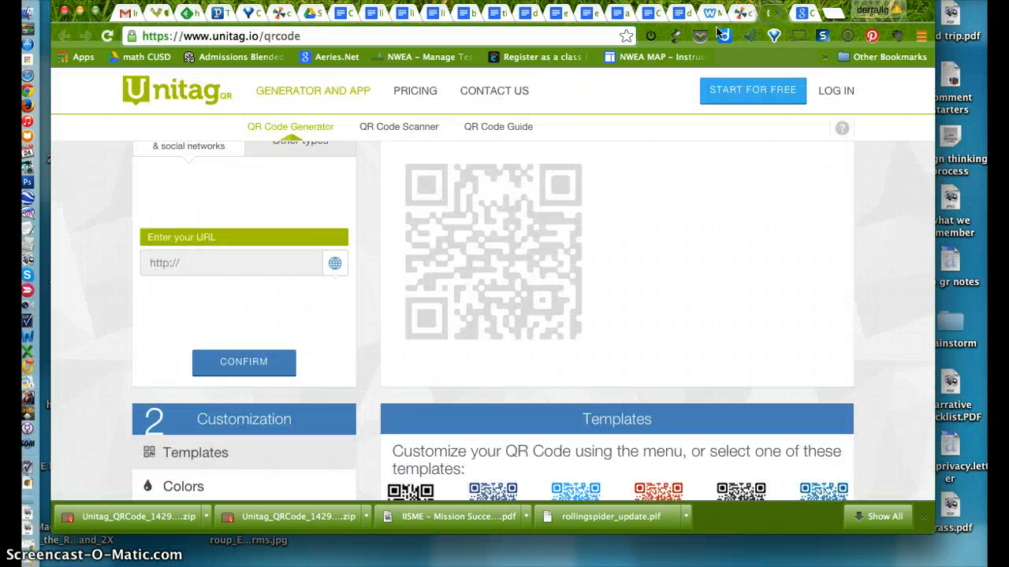
scroll(275, 222, "up", 5)
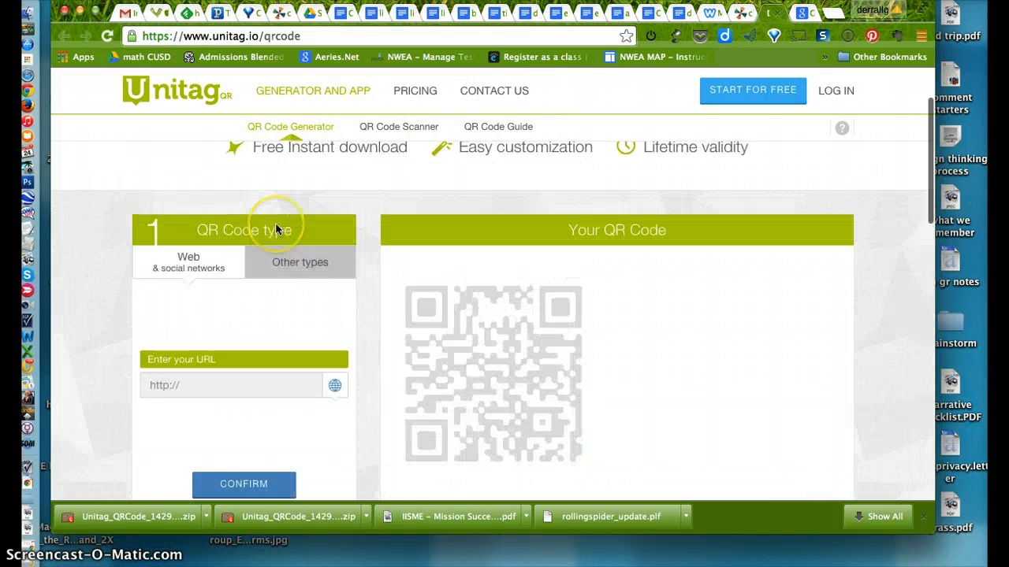
scroll(275, 229, "down", 4)
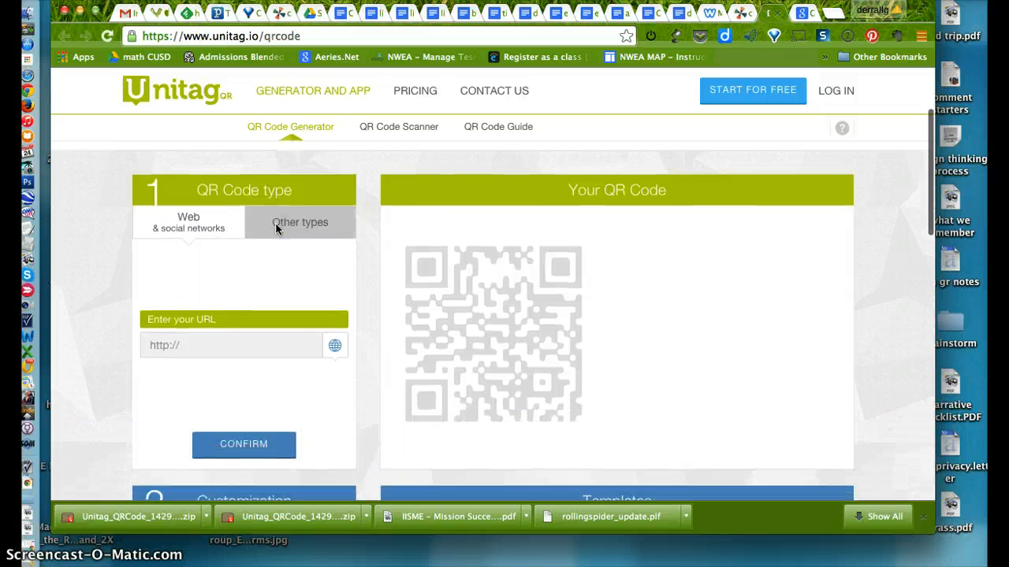
scroll(270, 214, "down", 1)
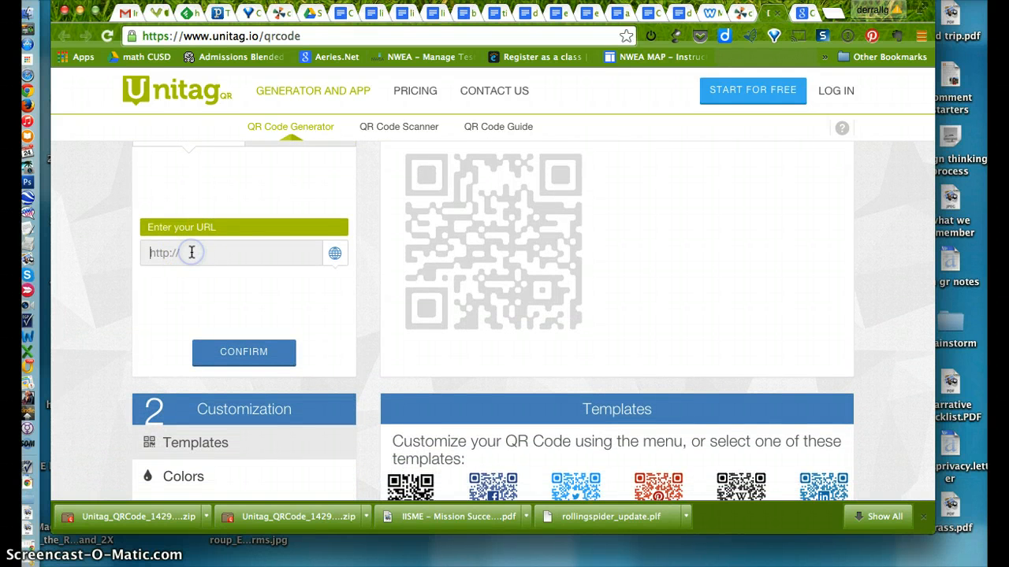
left_click(244, 355)
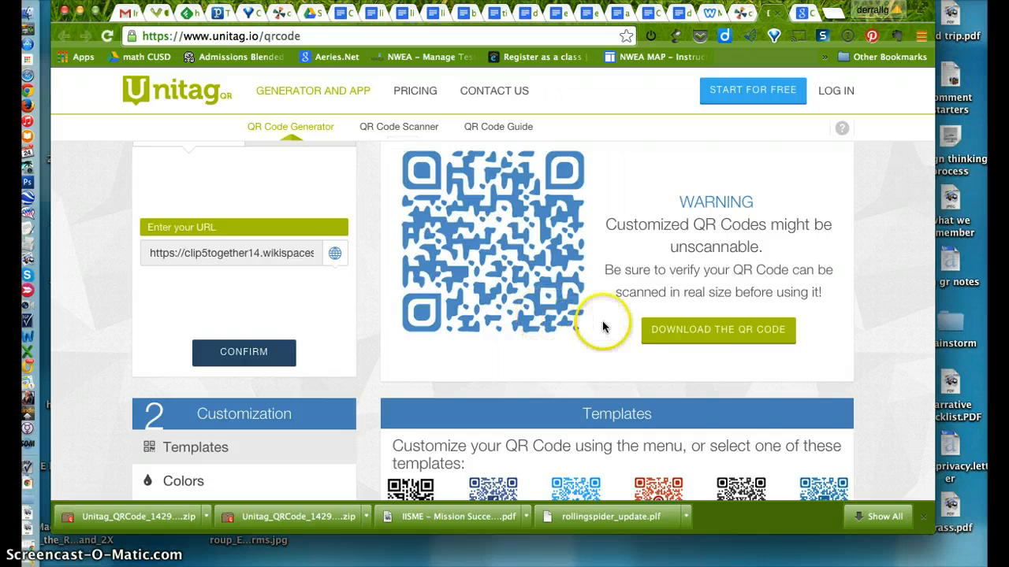
Examine the generated QR code, the download option and the available customization templates
scroll(602, 326, "up", 1)
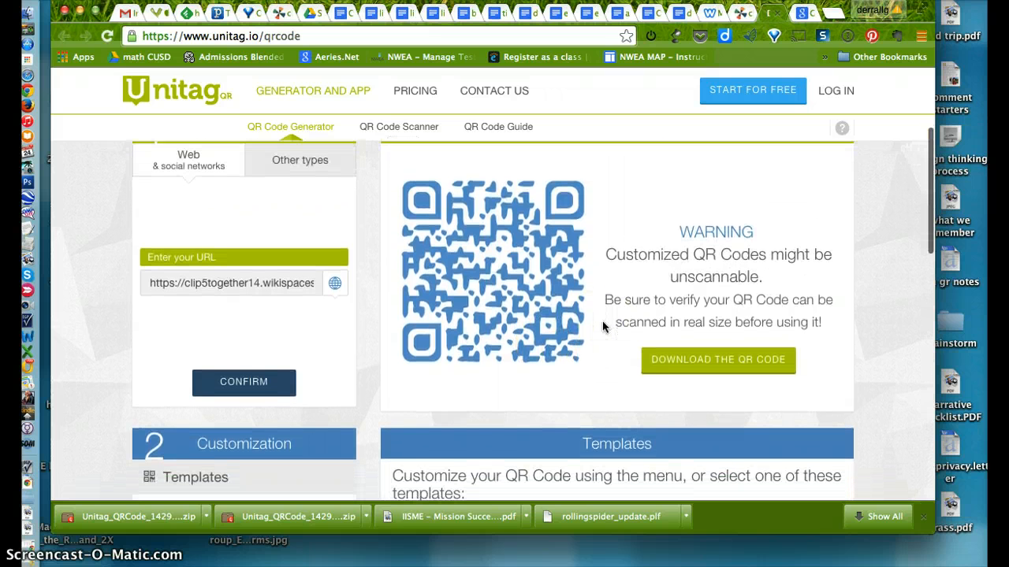
scroll(602, 326, "down", 1)
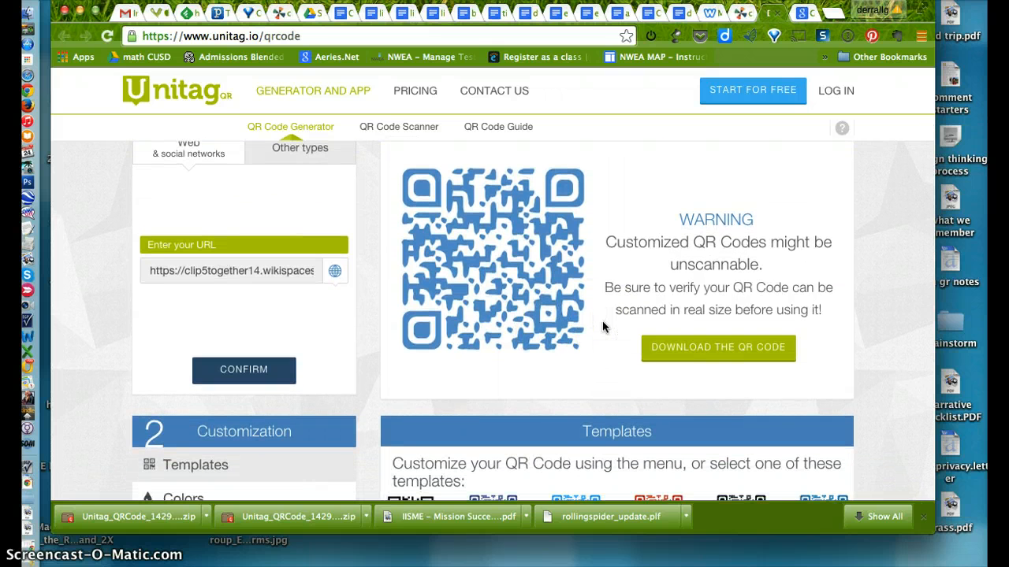
scroll(602, 326, "down", 2)
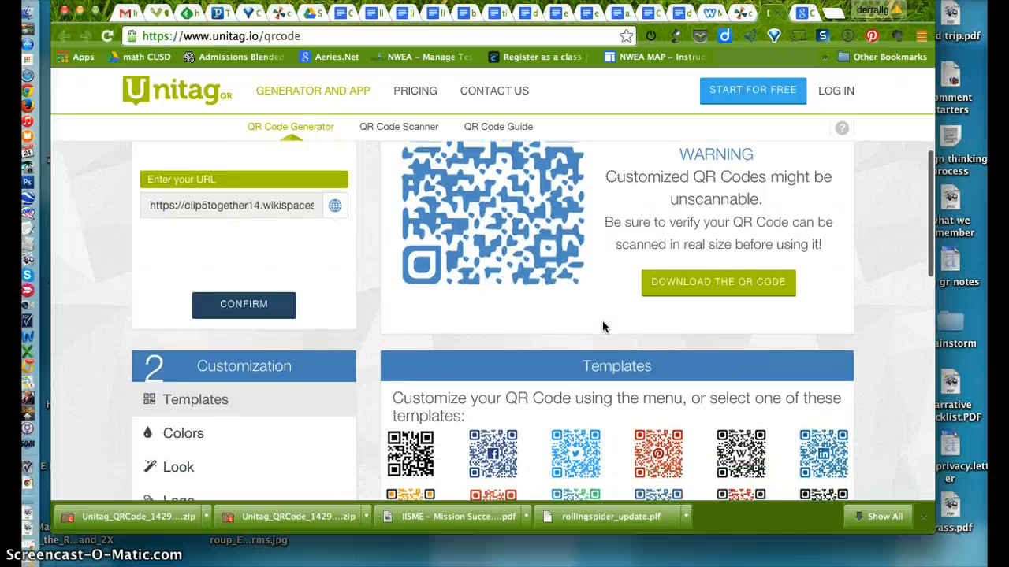
scroll(605, 300, "down", 1)
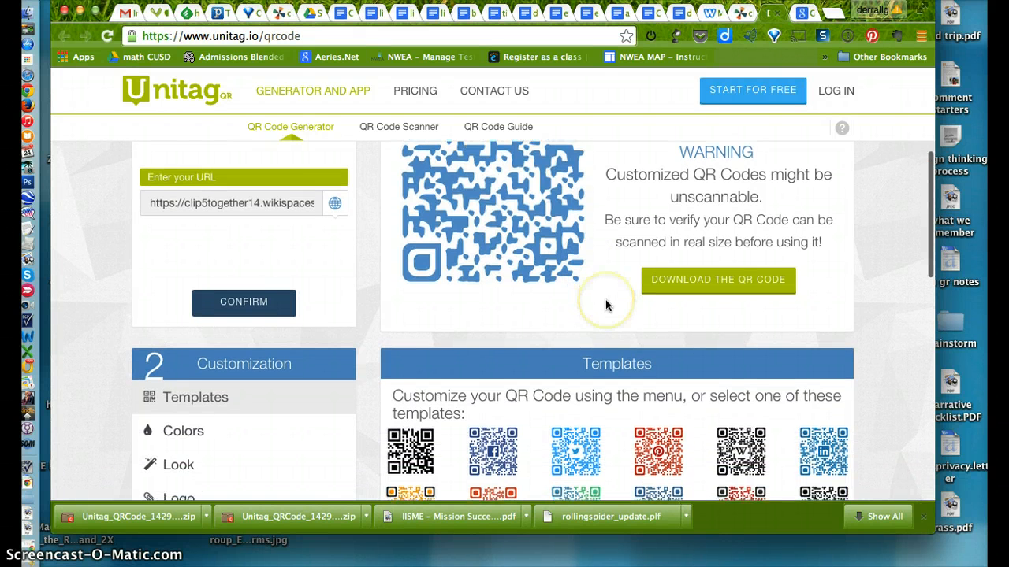
scroll(607, 307, "down", 2)
scroll(608, 303, "up", 3)
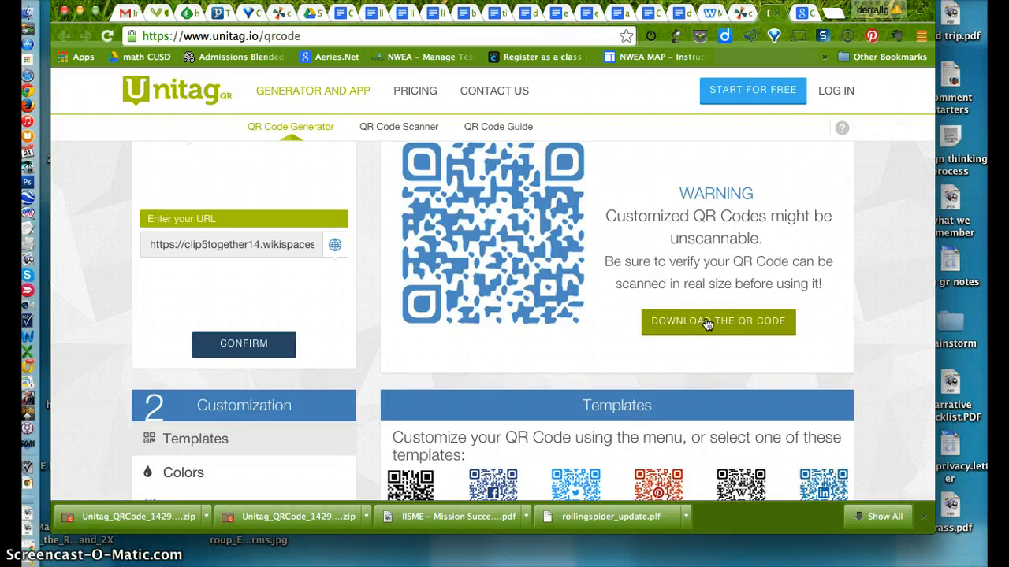
scroll(541, 322, "down", 3)
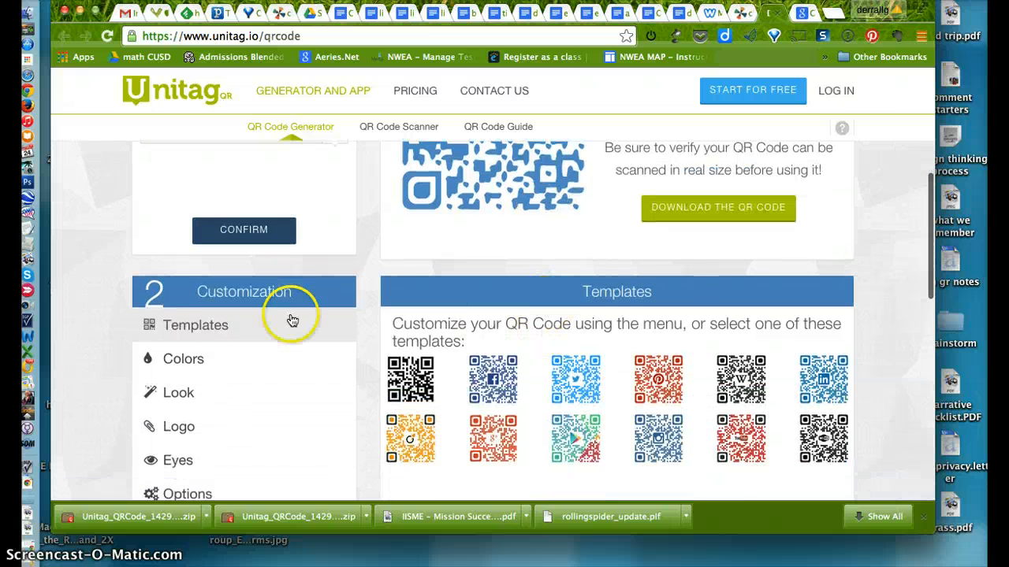
scroll(247, 327, "down", 2)
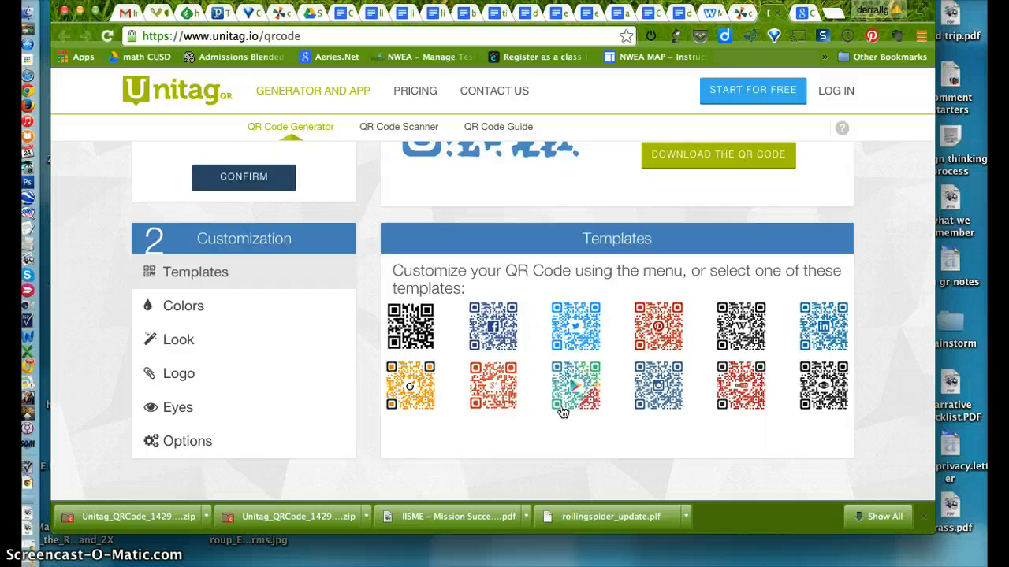
left_click(574, 382)
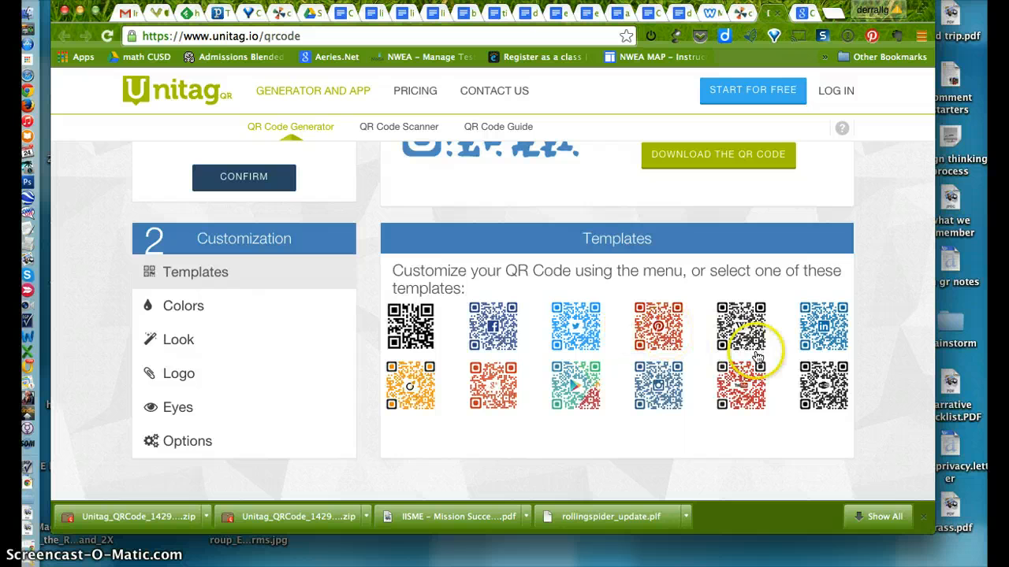
Set the QR code's single color to green 71c725 and apply it to the preview
scroll(639, 417, "down", 1)
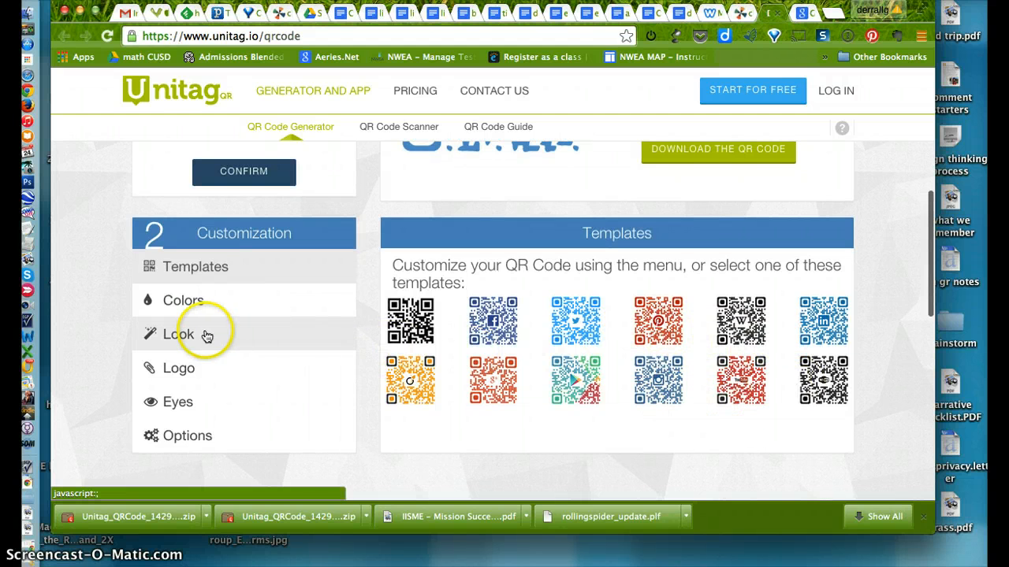
left_click(183, 312)
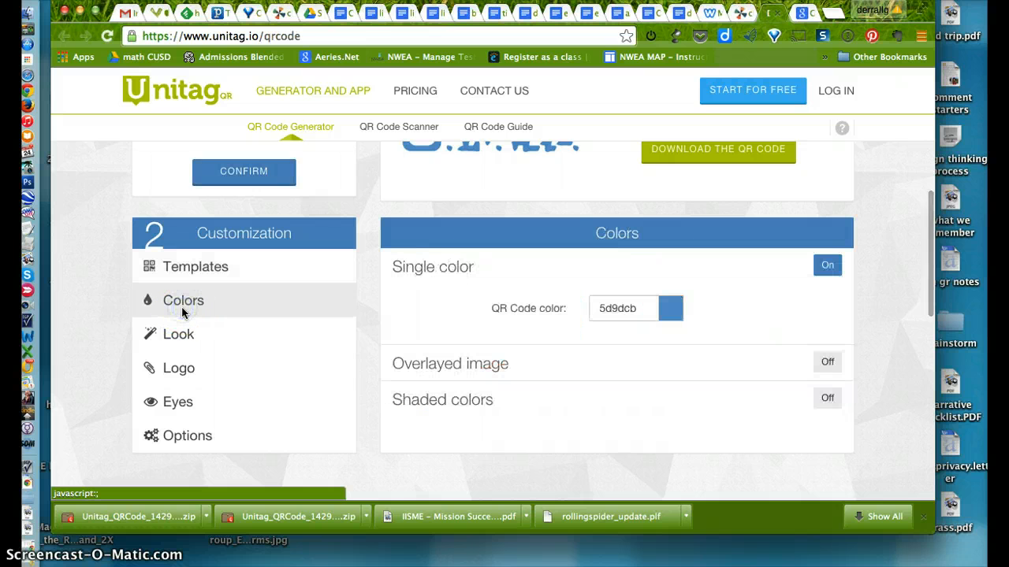
scroll(430, 322, "up", 1)
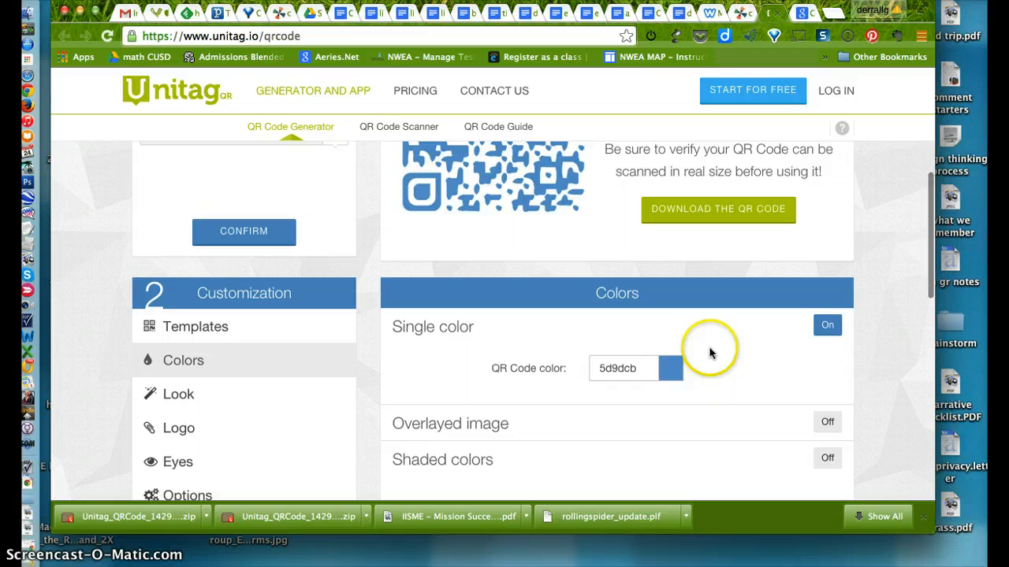
left_click(672, 369)
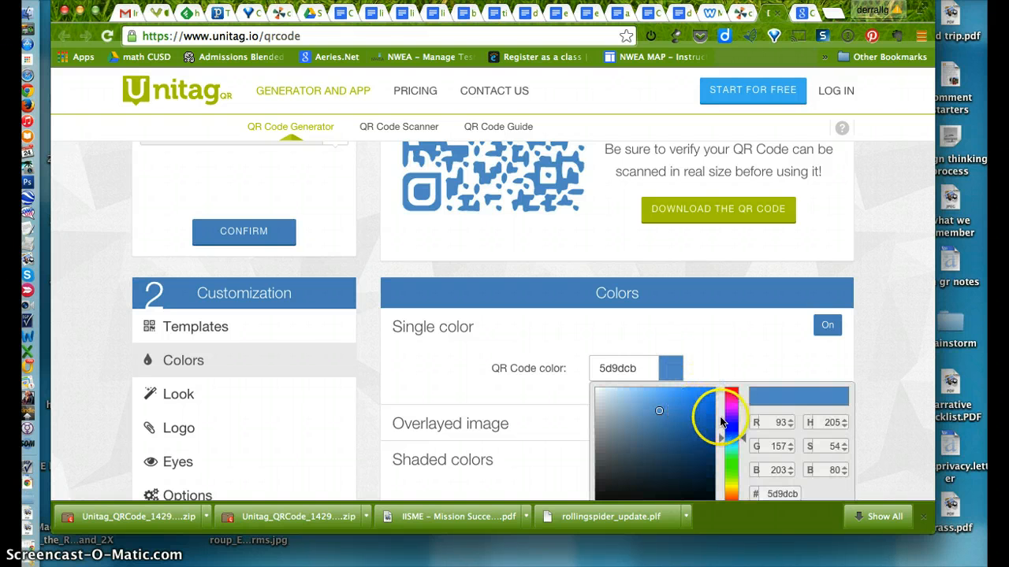
left_click(682, 404)
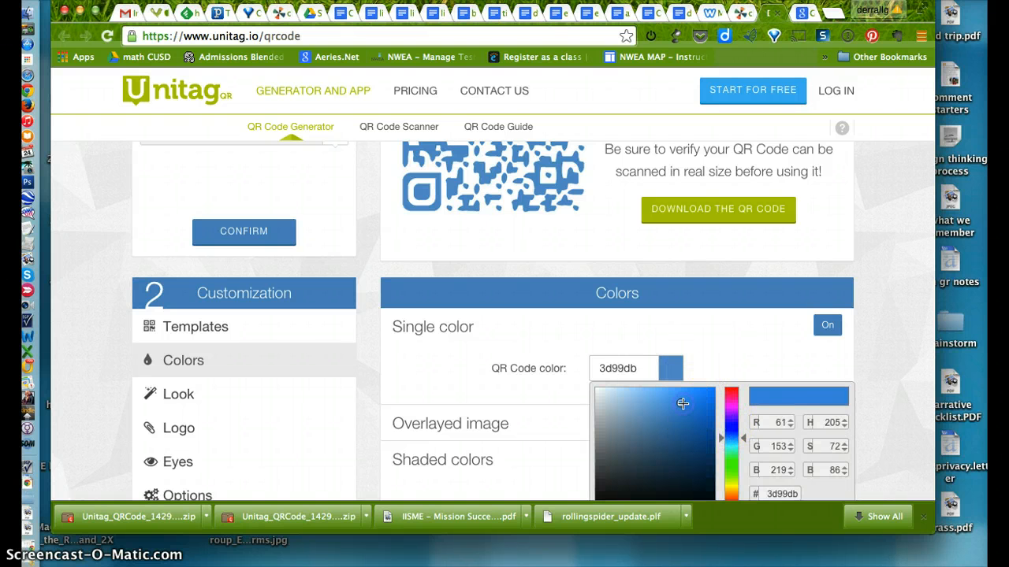
scroll(749, 354, "down", 2)
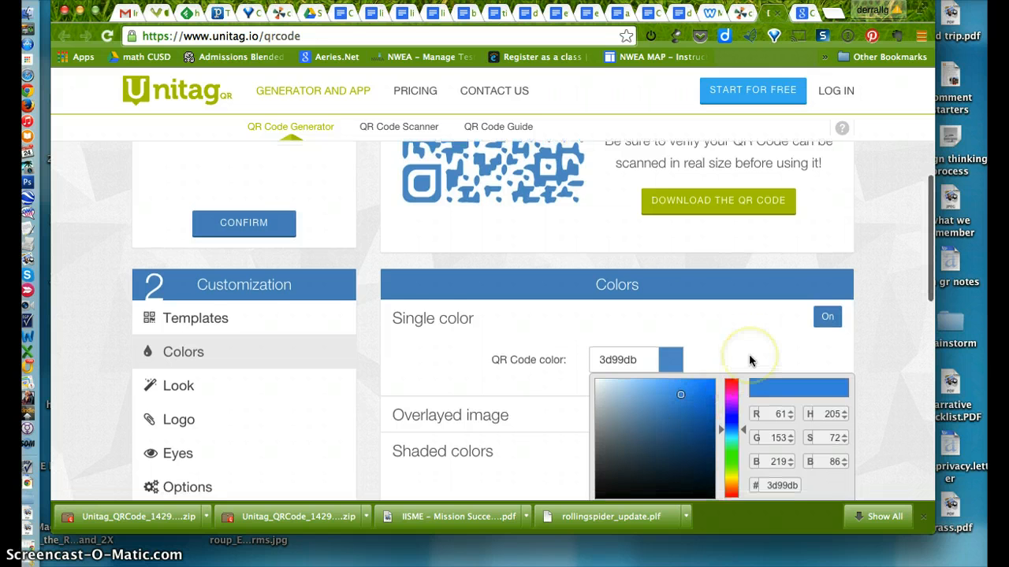
left_click(733, 423)
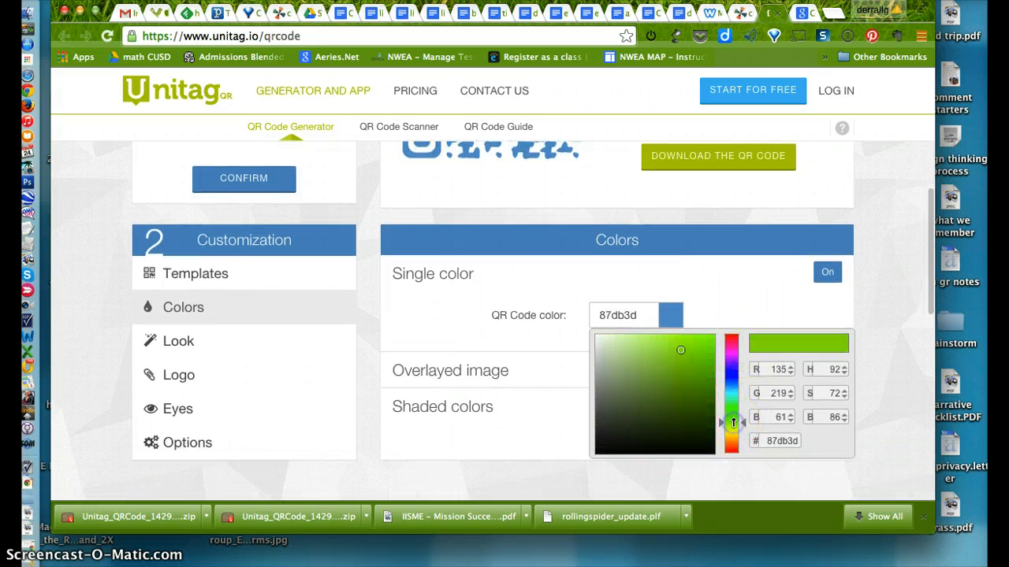
left_click(690, 357)
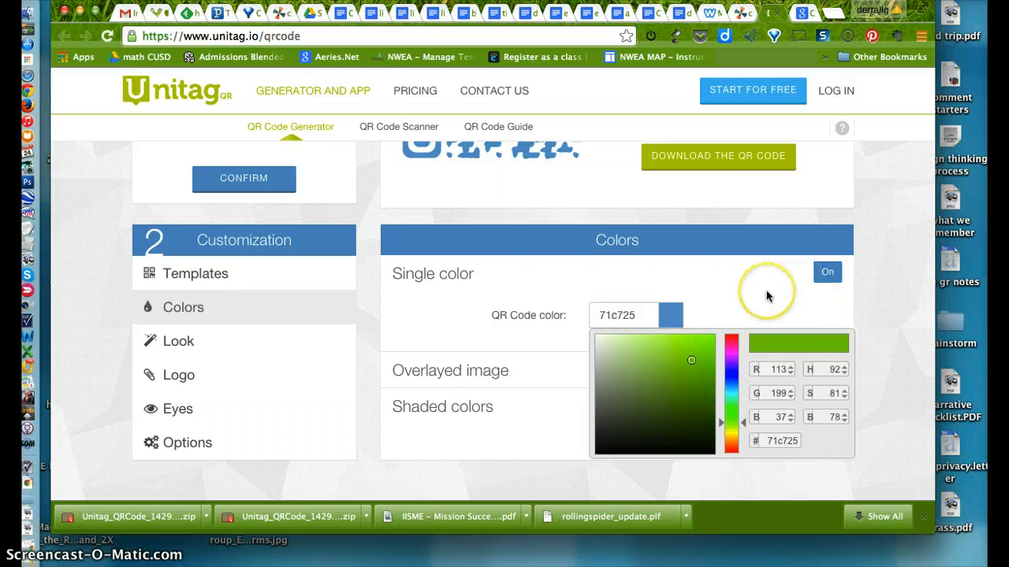
scroll(768, 296, "up", 1)
left_click(827, 294)
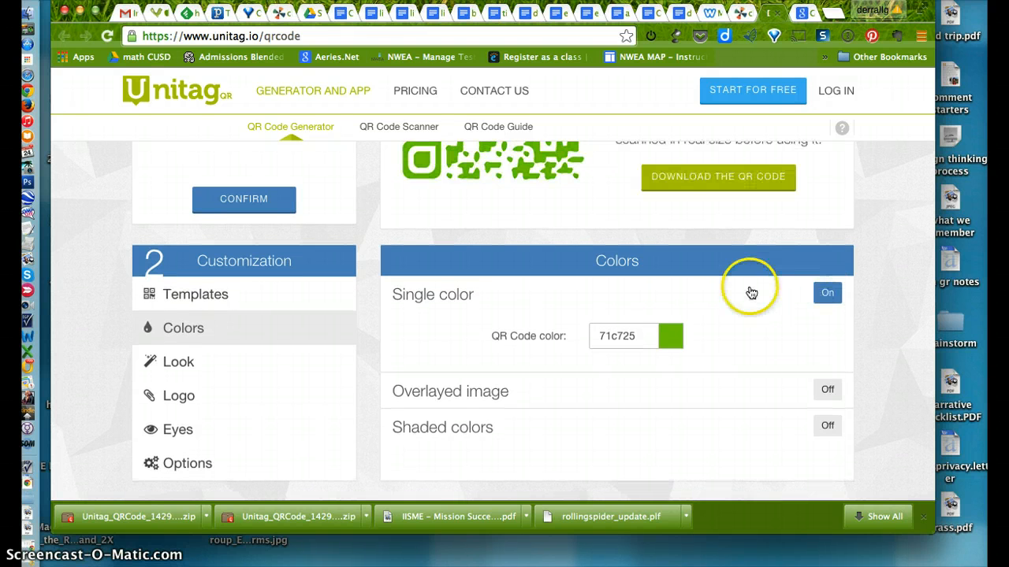
scroll(751, 293, "up", 4)
Try the overlayed image option and the shaded colors option in place of the QR code's single color
scroll(750, 294, "down", 5)
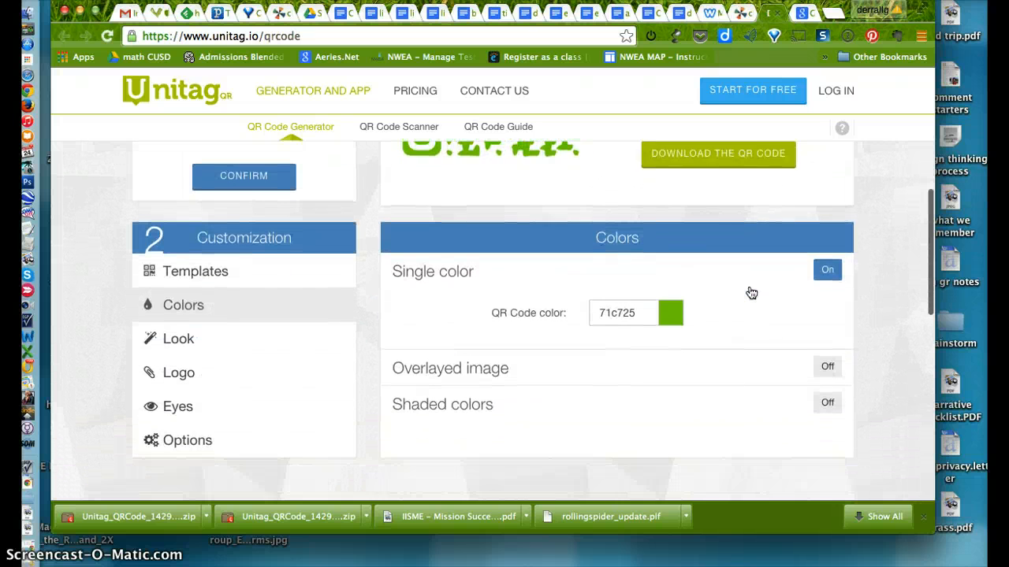
scroll(750, 293, "down", 1)
left_click(826, 347)
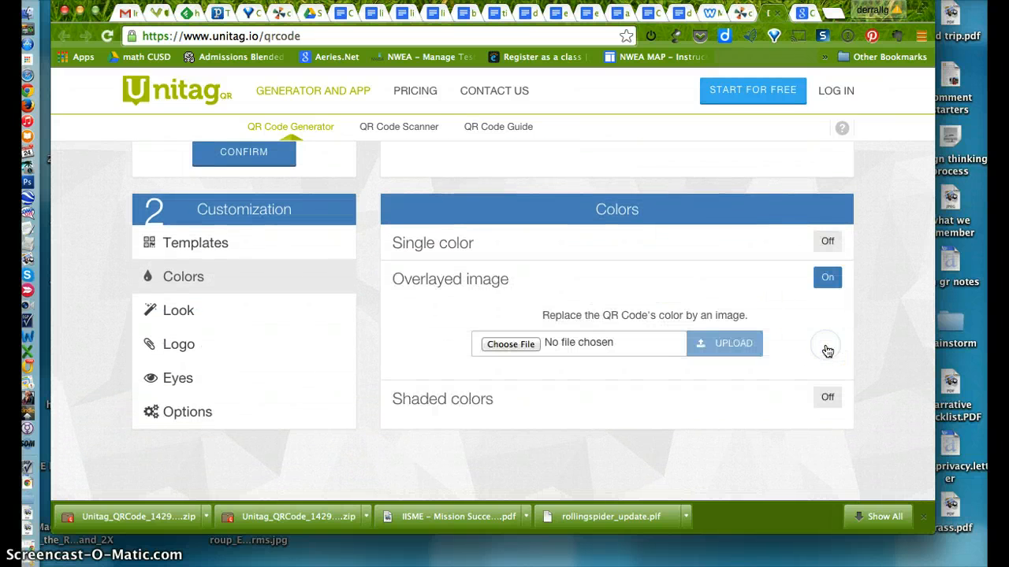
left_click(825, 404)
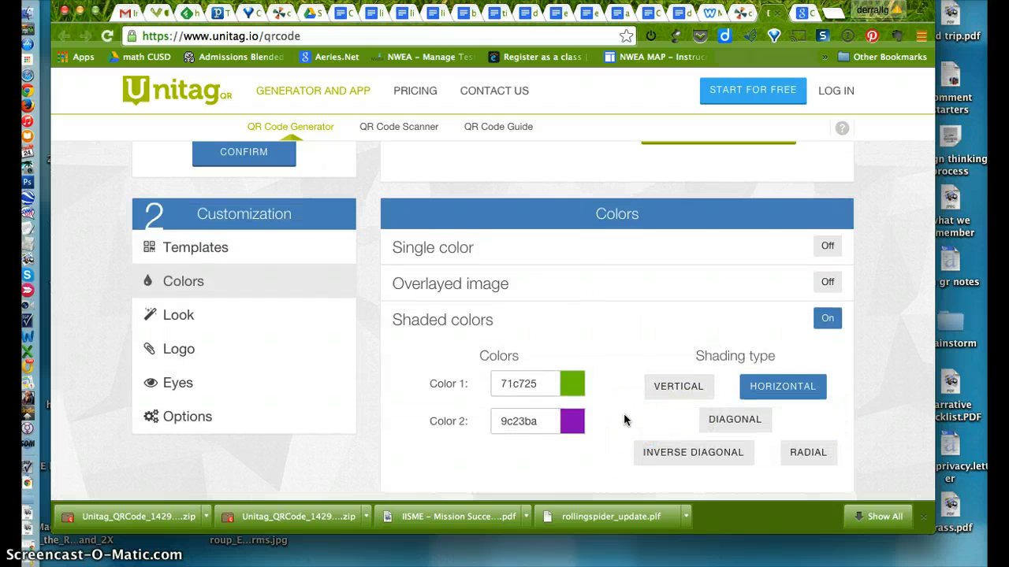
scroll(624, 420, "up", 5)
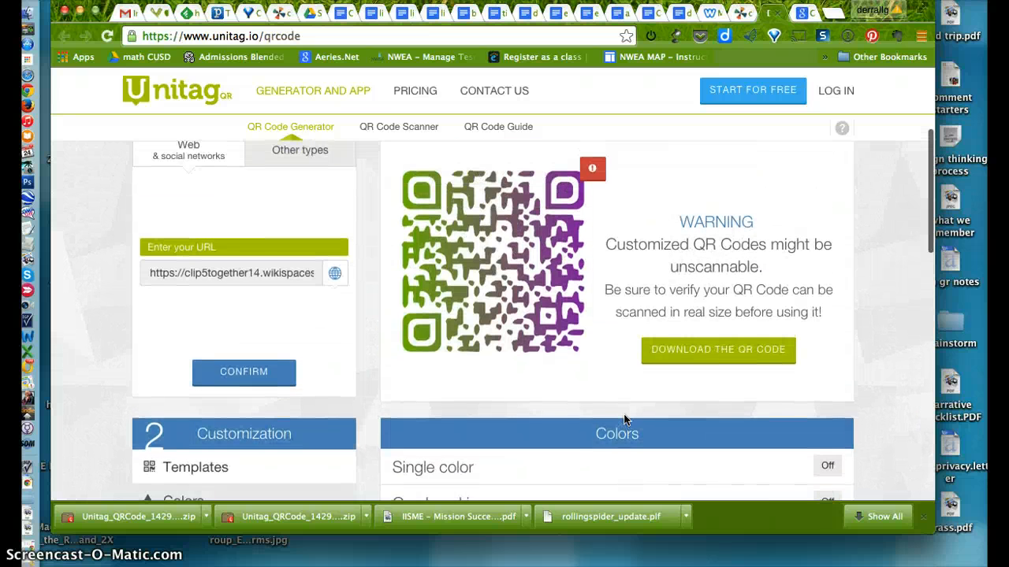
scroll(623, 418, "down", 4)
left_click(825, 390)
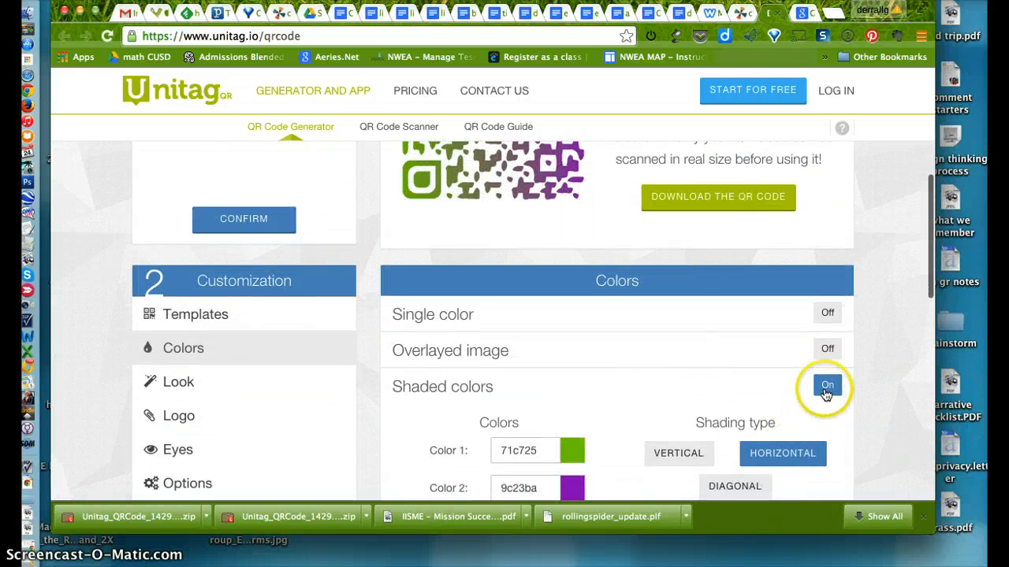
Read the readability warning on the shaded QR code and close it
scroll(637, 317, "up", 4)
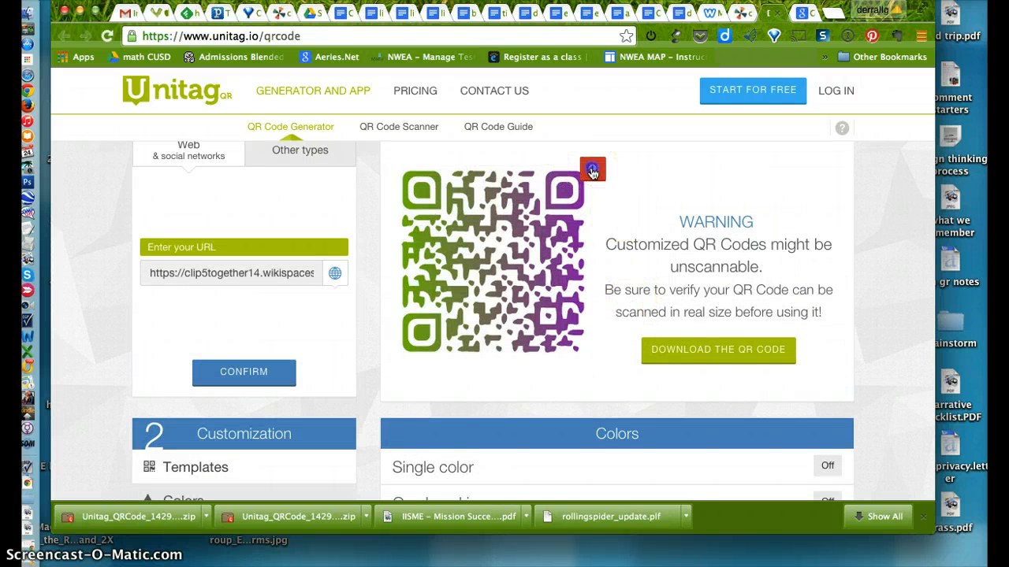
left_click(591, 172)
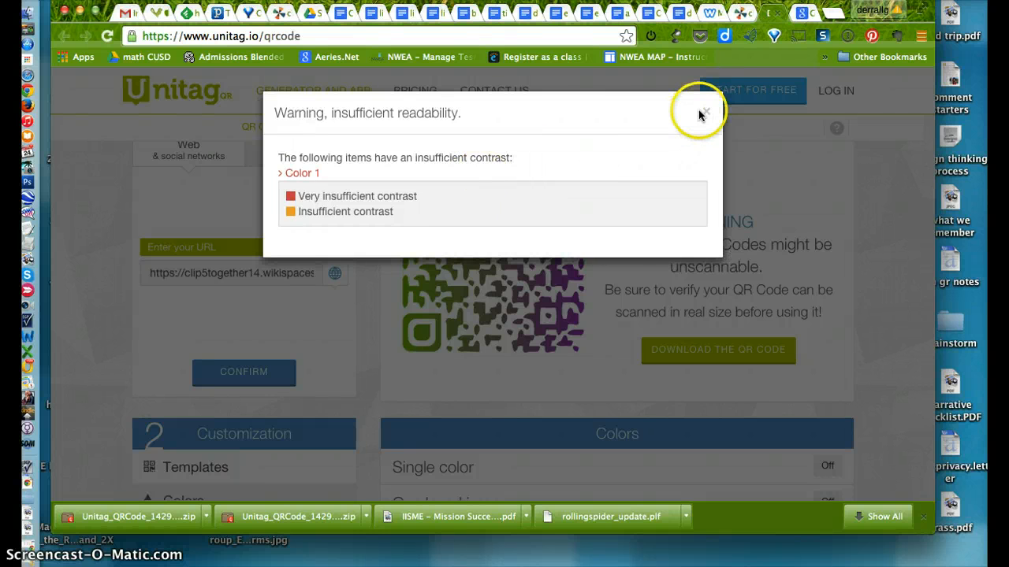
left_click(707, 115)
Switch the QR code's coloring back to single color and check the preview
scroll(611, 322, "down", 4)
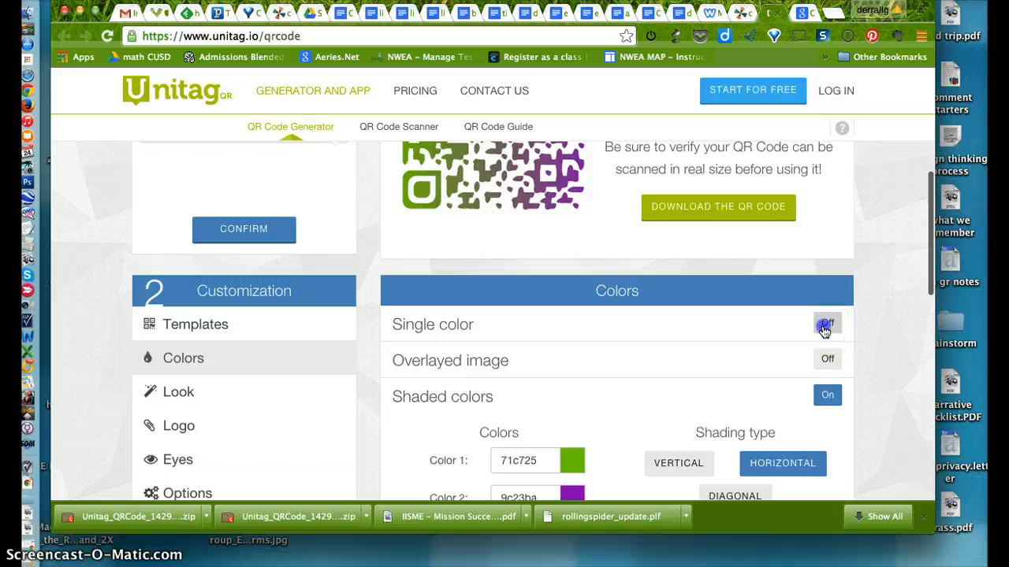
left_click(824, 329)
scroll(684, 338, "up", 4)
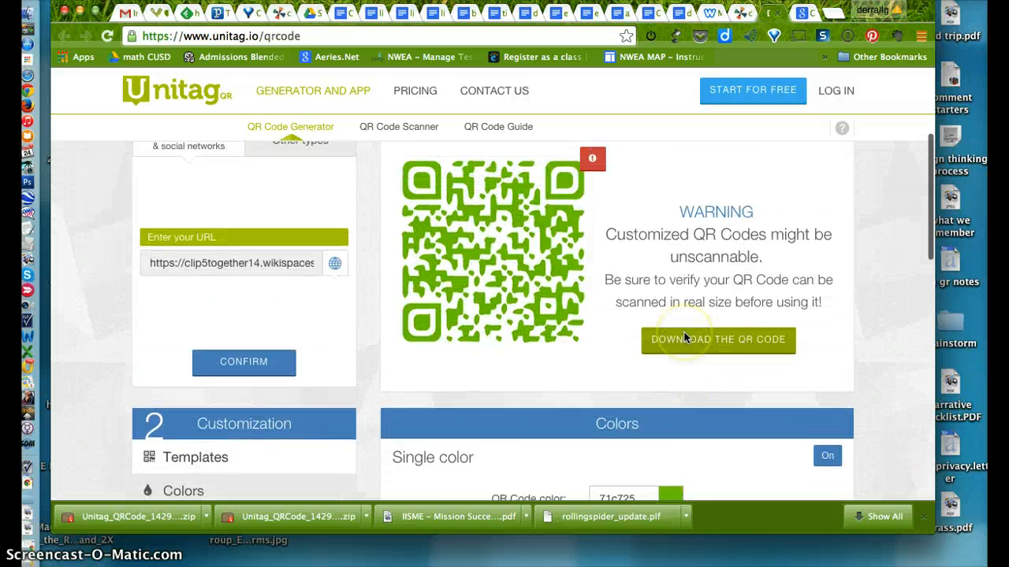
scroll(683, 331, "down", 5)
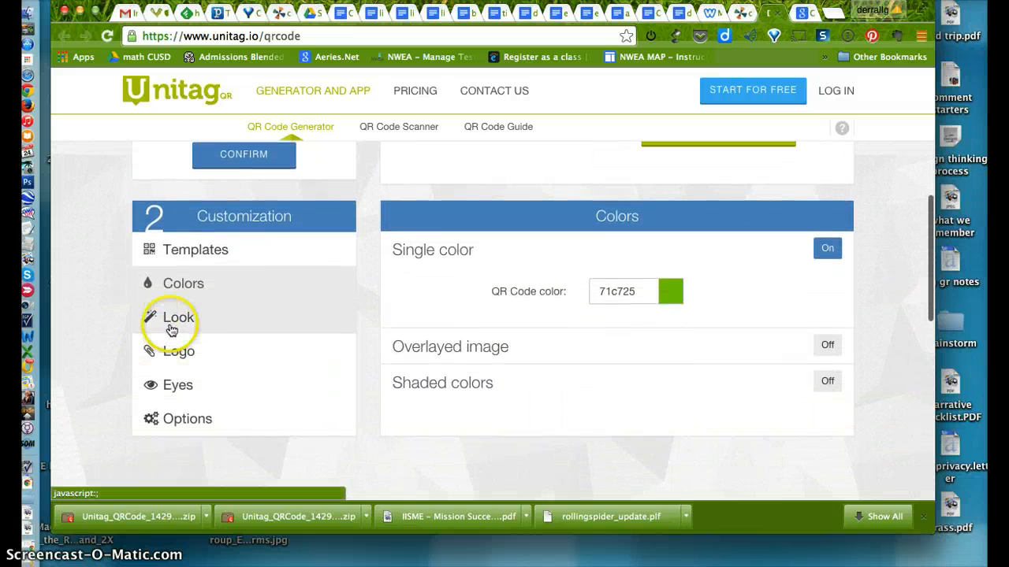
Give the QR code rounded modules and Star-shaped eyes, and check the look in the preview
left_click(172, 329)
scroll(625, 384, "down", 1)
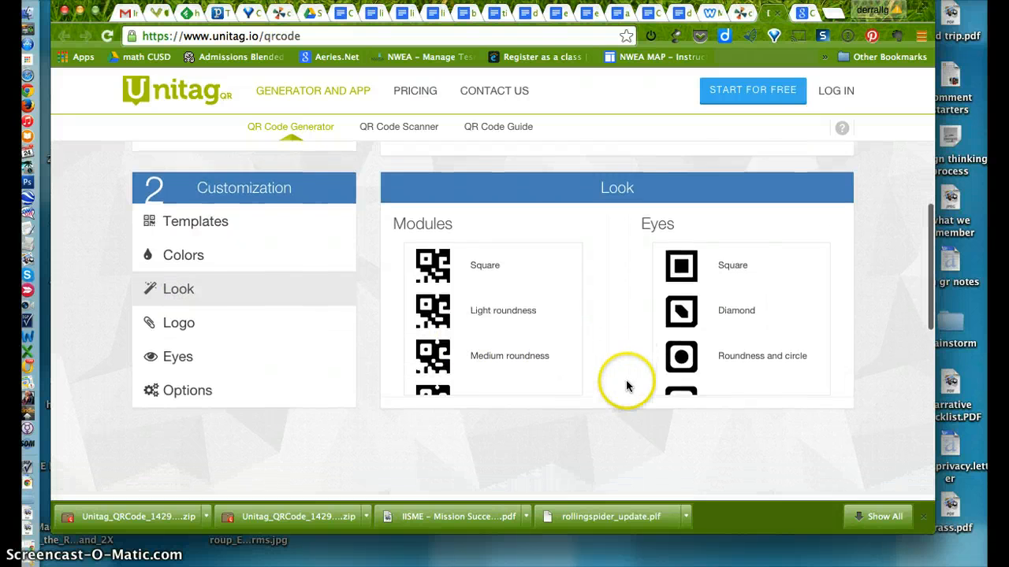
scroll(754, 335, "down", 5)
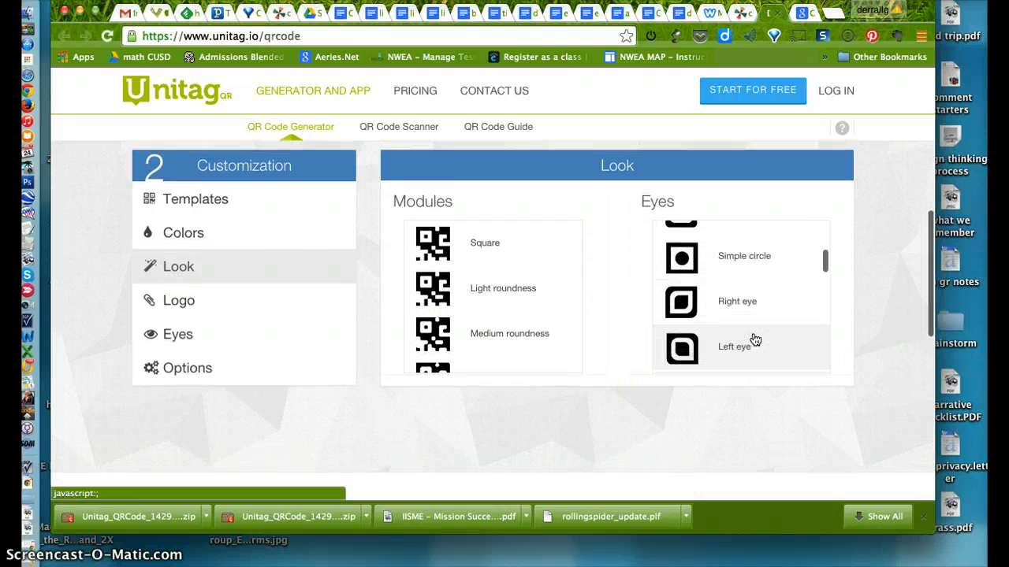
scroll(754, 339, "down", 6)
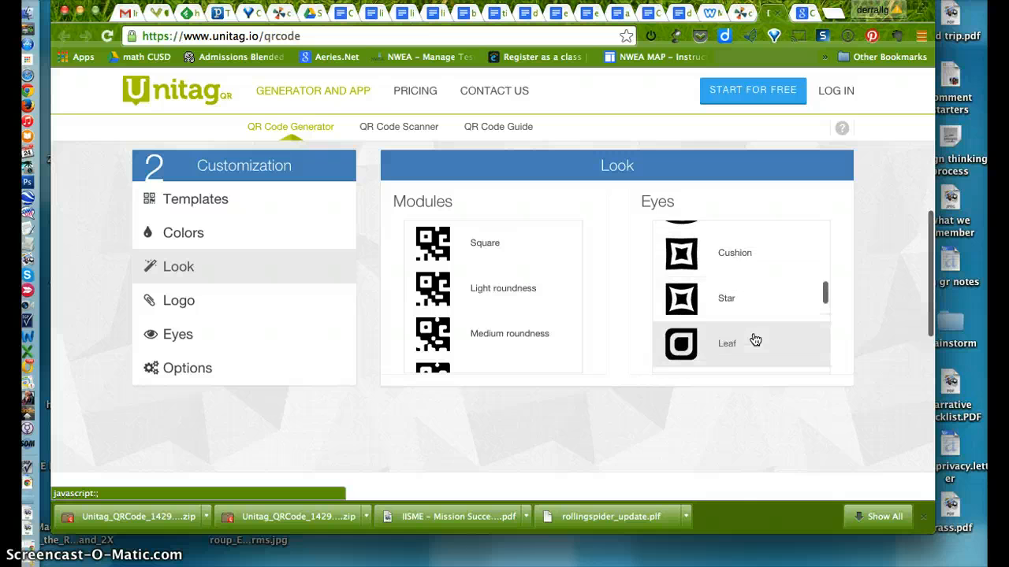
left_click(724, 279)
left_click(564, 264)
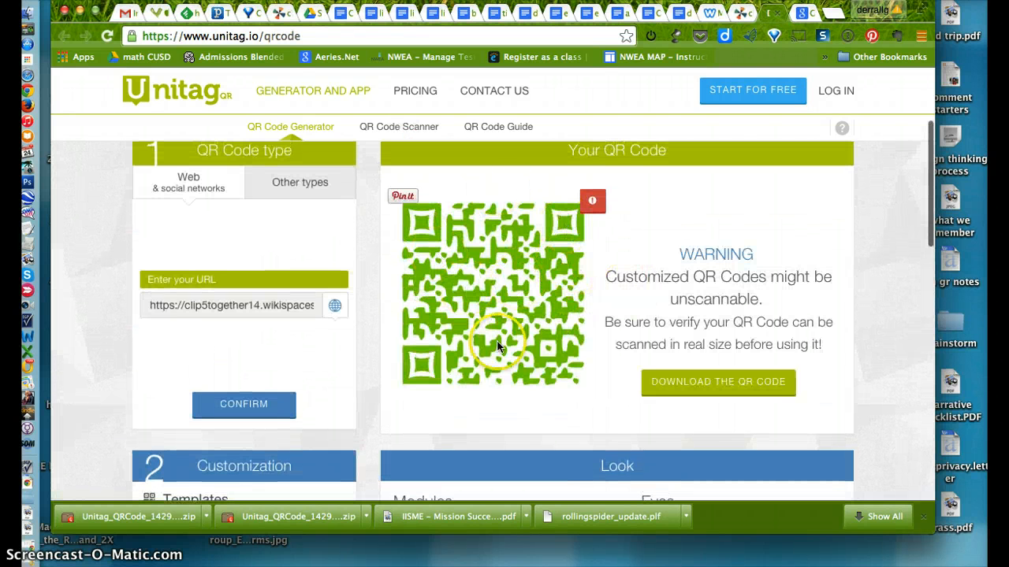
Overlay images.jpeg from the brainstorm folder as the QR code's logo and check the preview
scroll(497, 347, "down", 5)
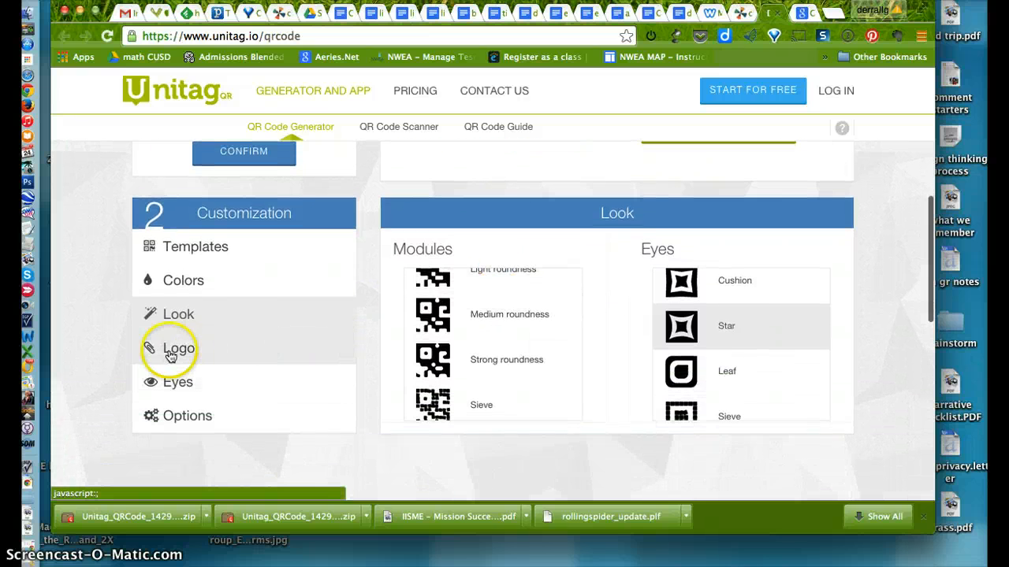
left_click(171, 353)
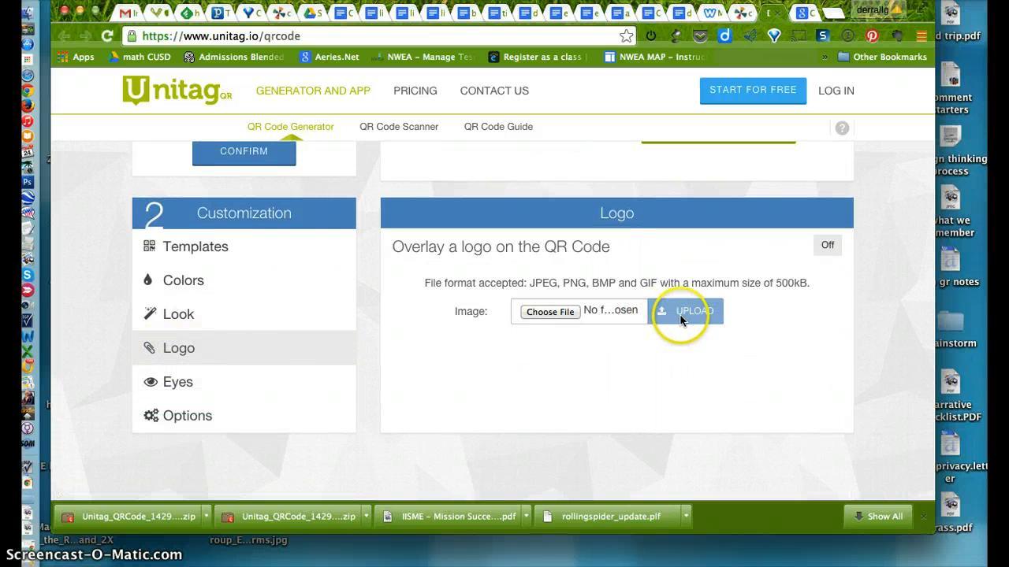
left_click(561, 313)
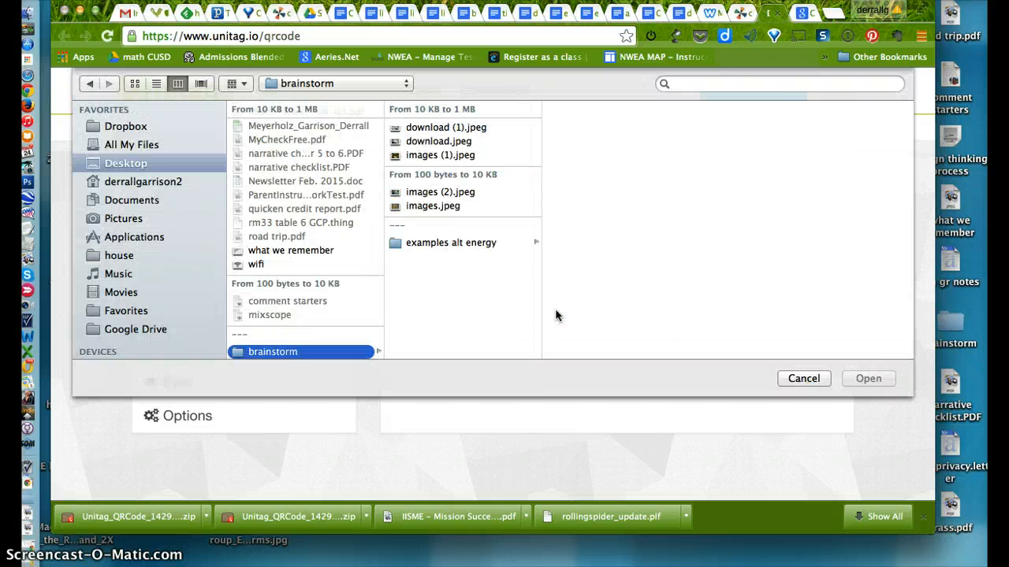
left_click(429, 206)
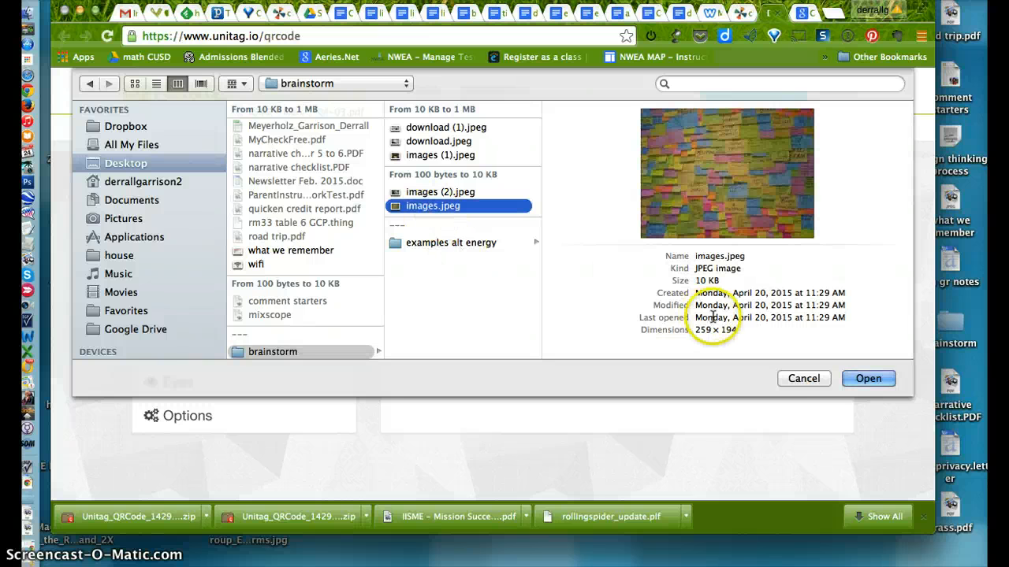
left_click(867, 378)
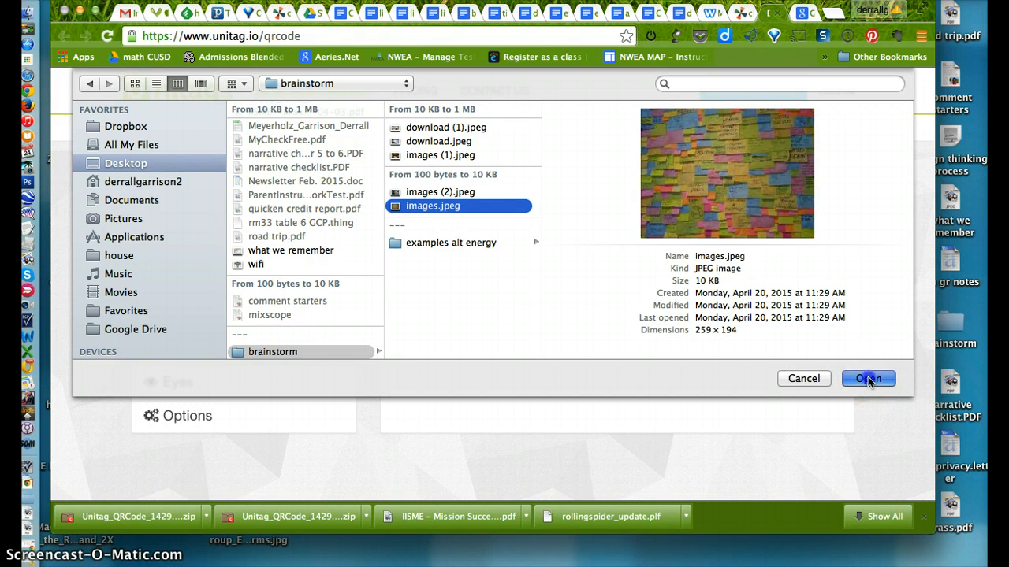
left_click(694, 309)
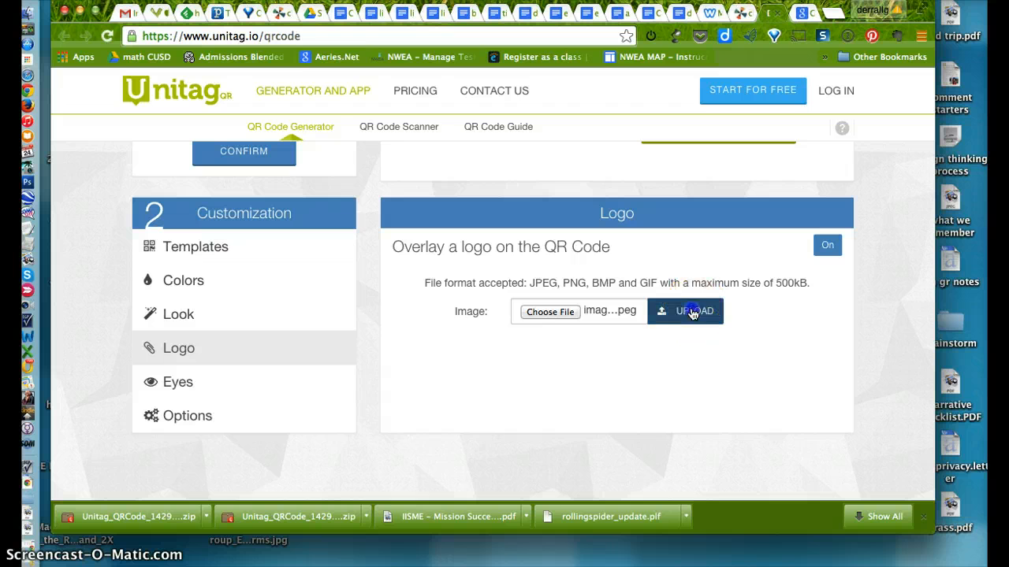
left_click(702, 367)
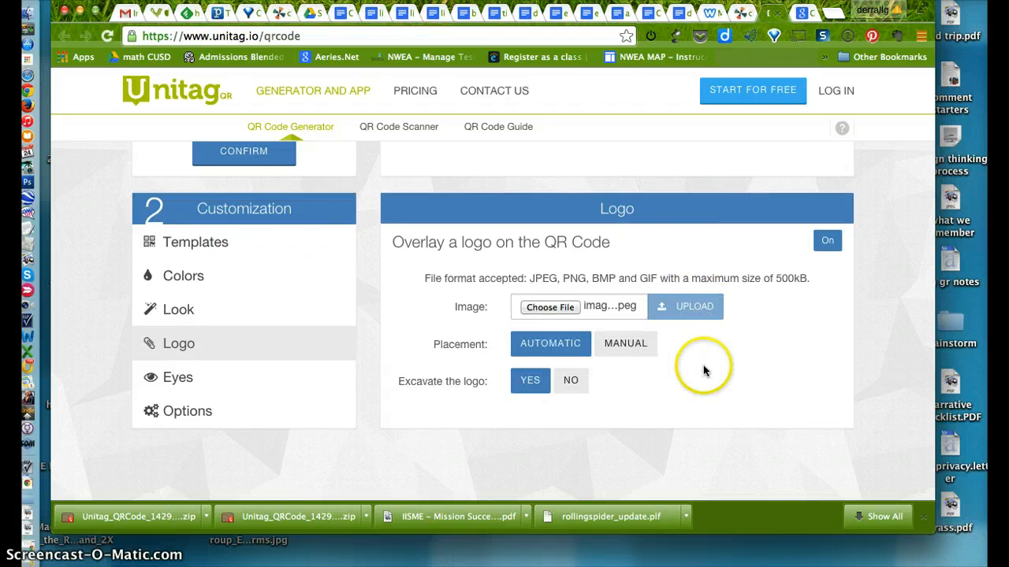
scroll(694, 331, "up", 3)
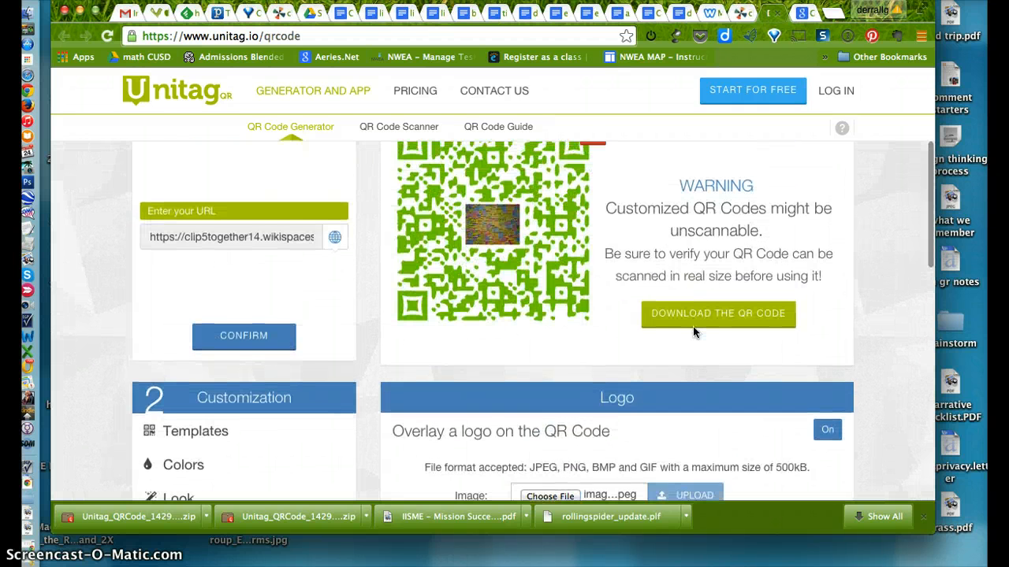
Look over the external and internal eye color settings of the QR code
scroll(694, 331, "down", 3)
scroll(693, 329, "down", 1)
left_click(174, 363)
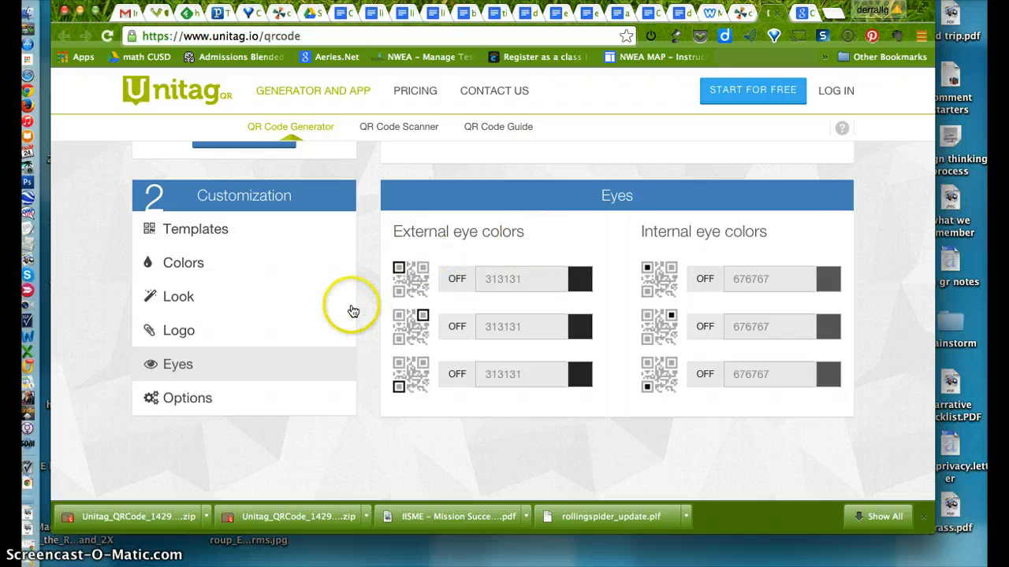
scroll(349, 307, "down", 1)
scroll(452, 197, "up", 2)
Read the readability warning for the QR code with the logo and close it
scroll(453, 197, "up", 5)
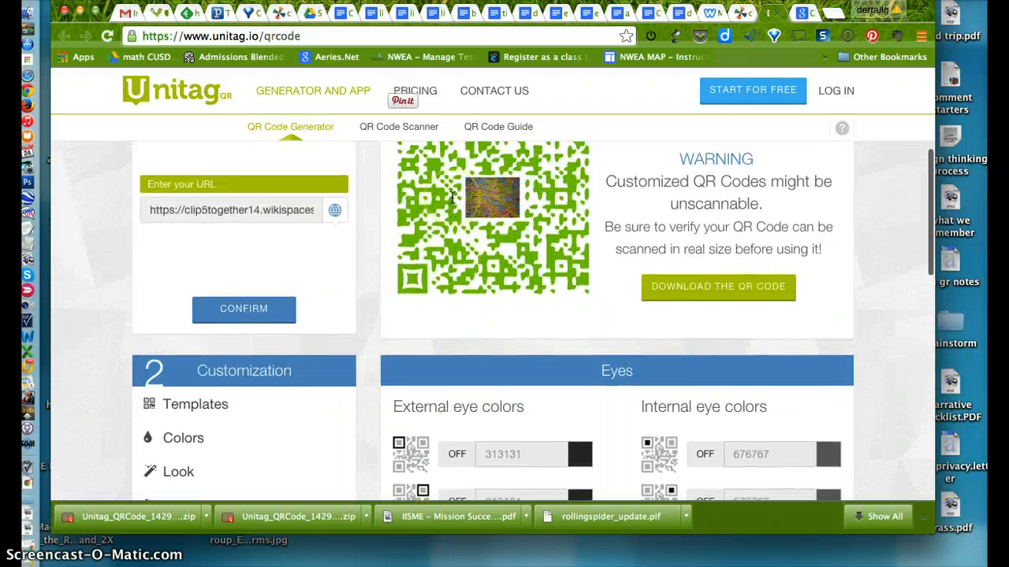
left_click(591, 199)
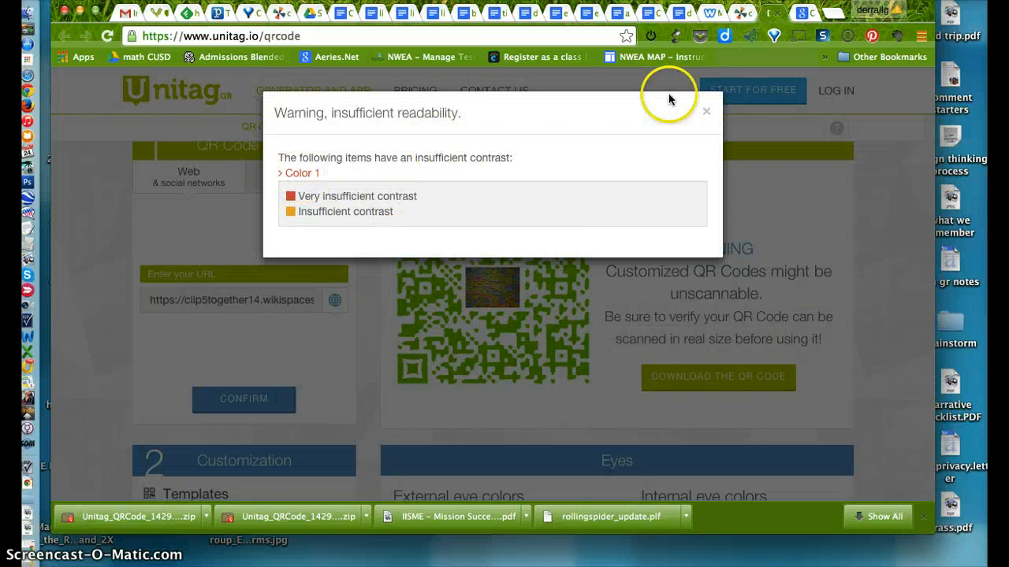
left_click(705, 112)
Try the magenta background color db34db on the QR code and apply it to the preview
scroll(611, 256, "down", 1)
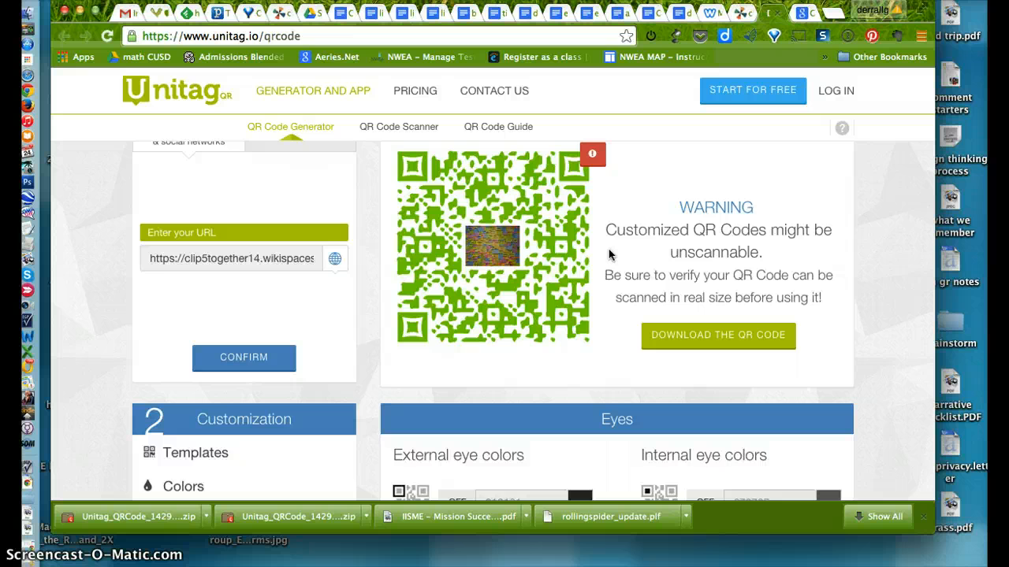
scroll(608, 252, "down", 6)
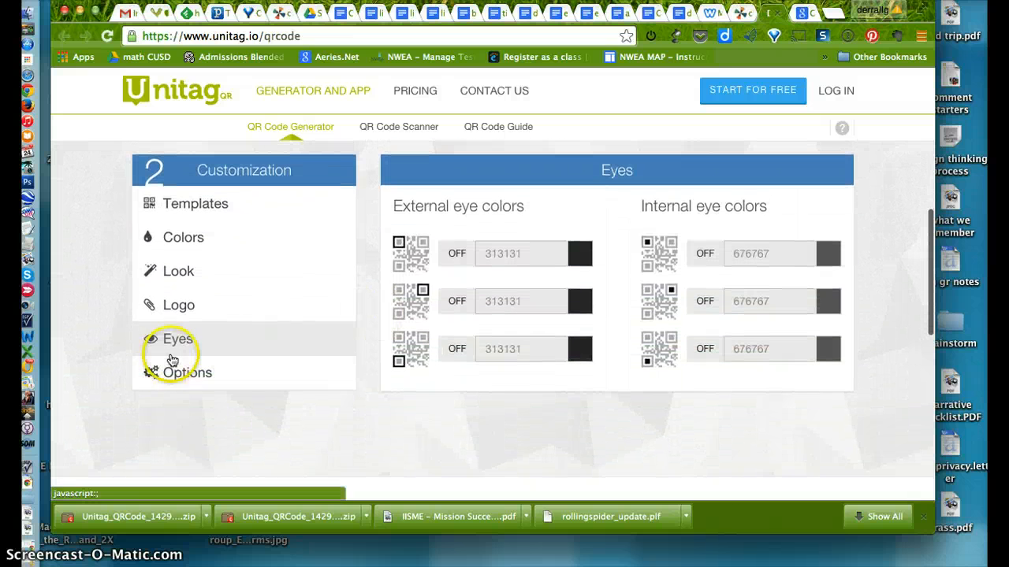
left_click(172, 372)
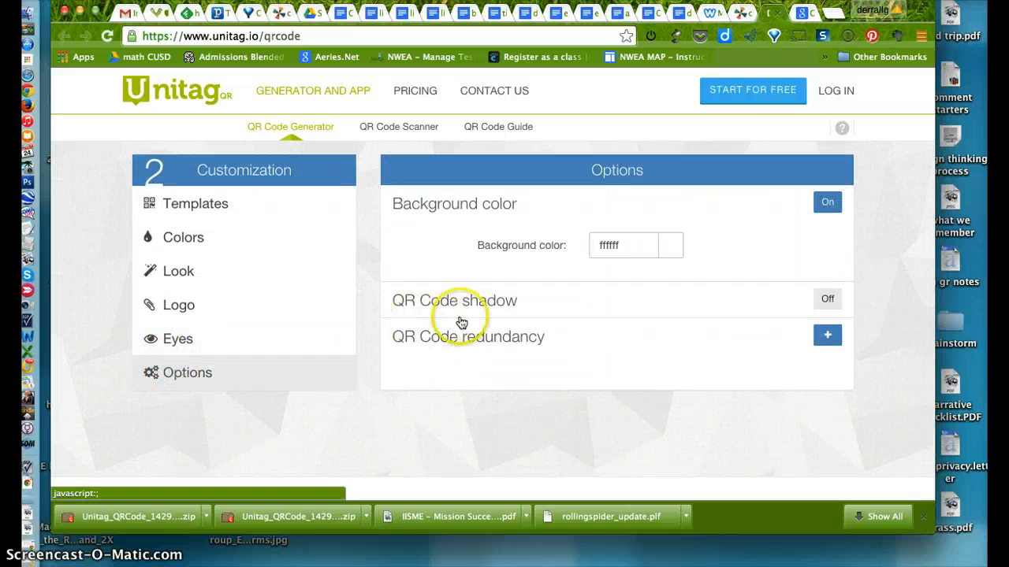
left_click(670, 248)
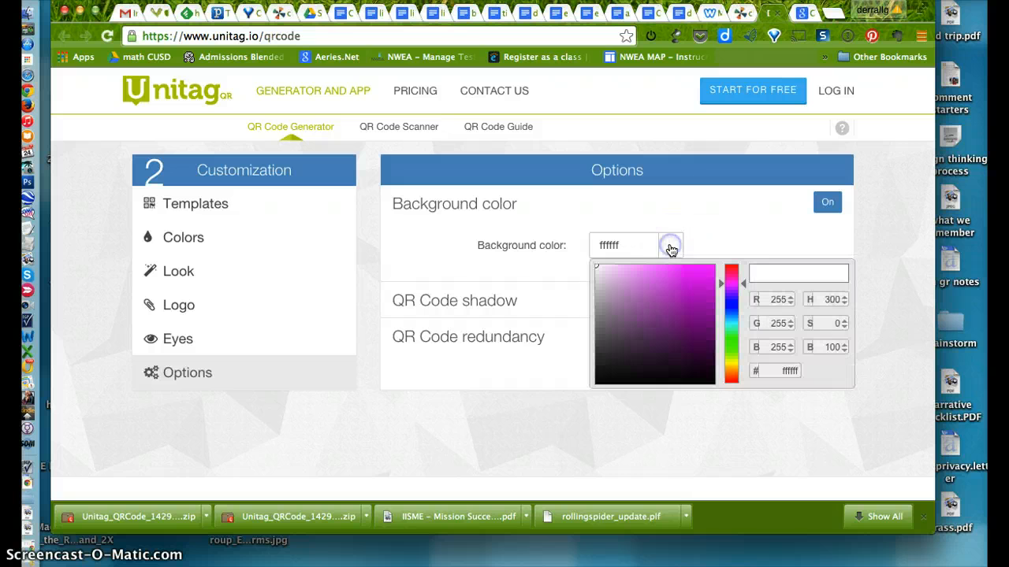
left_click(687, 280)
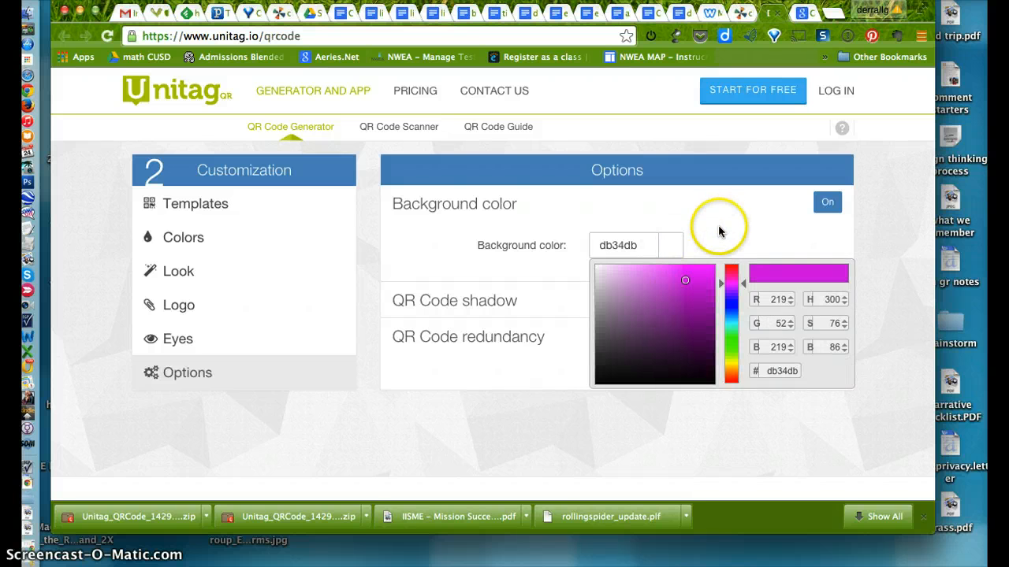
scroll(719, 230, "up", 5)
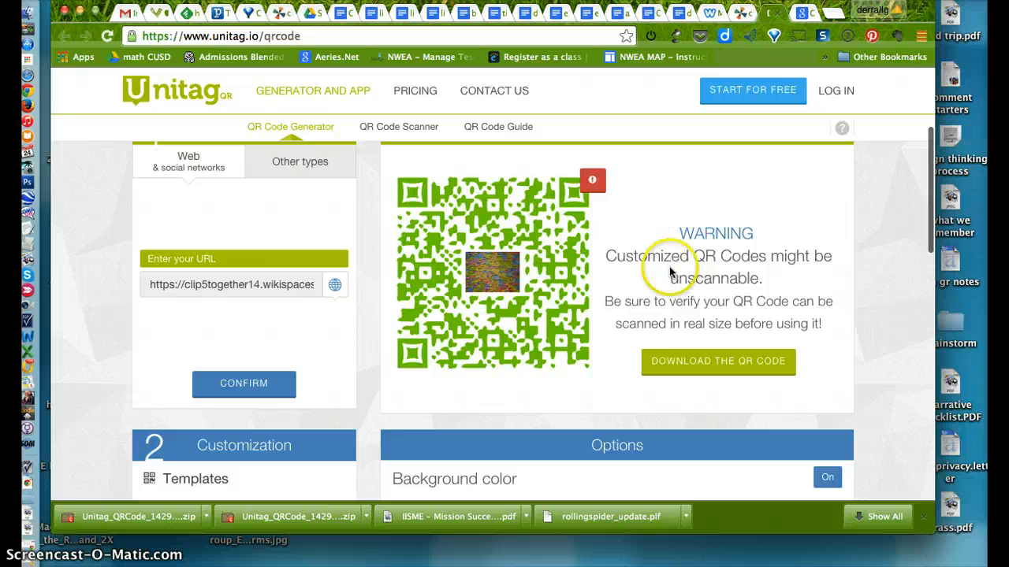
scroll(641, 305, "down", 3)
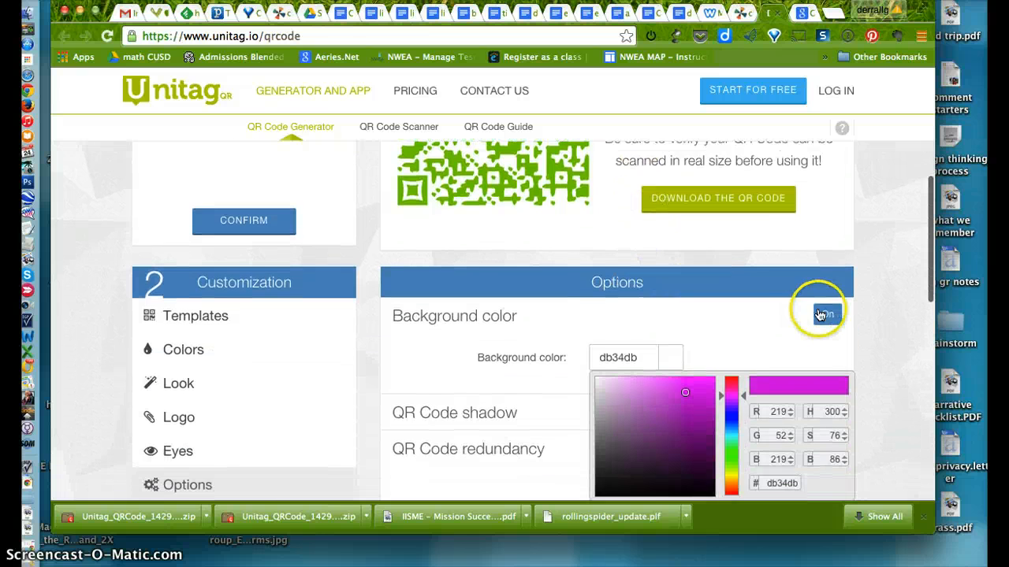
left_click(824, 314)
left_click(824, 314)
scroll(694, 302, "up", 2)
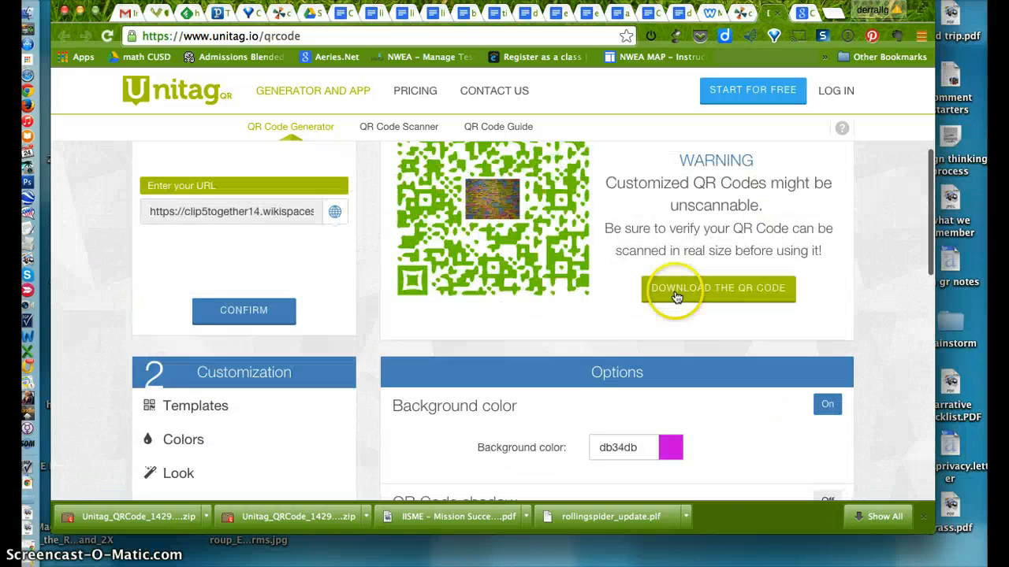
Turn on the QR code shadow in place of the background color
scroll(616, 318, "down", 5)
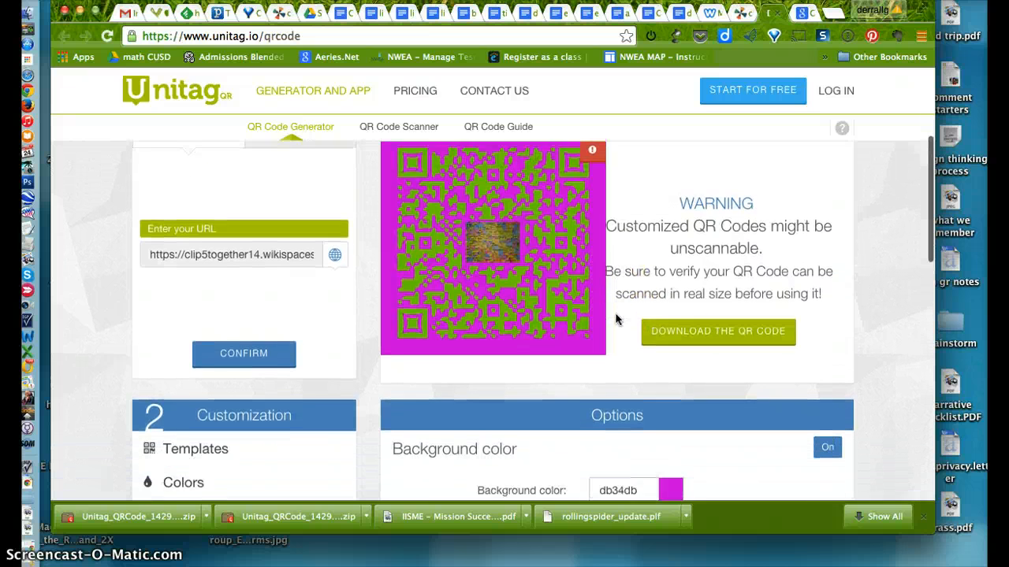
left_click(823, 369)
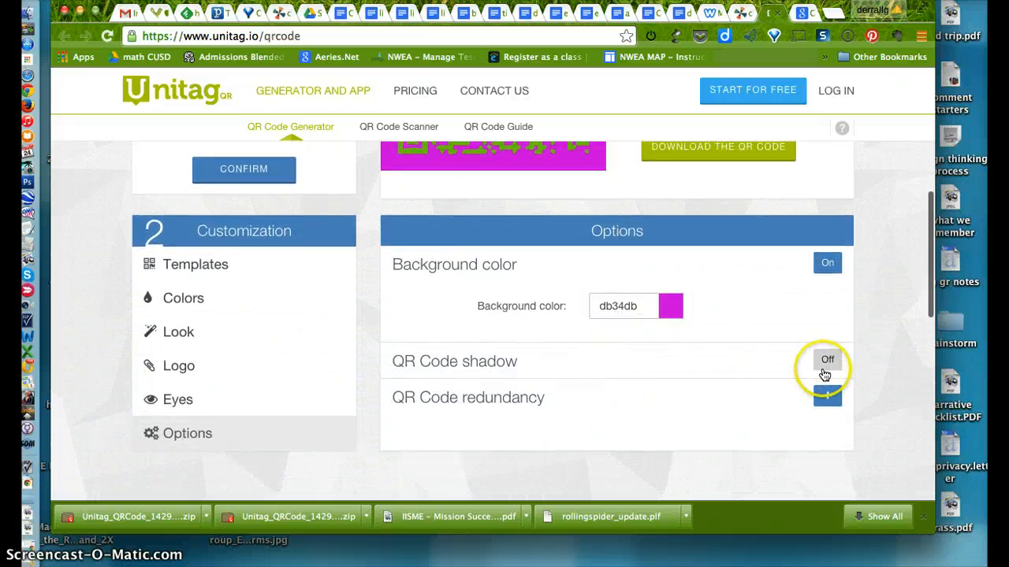
scroll(666, 380, "down", 1)
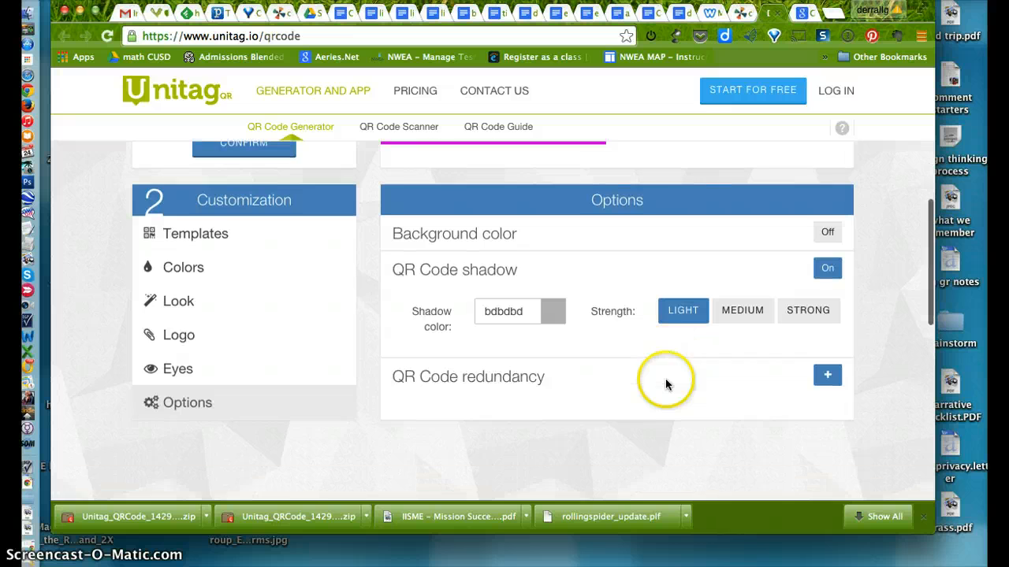
Set the QR code's shadow color to e6dde6, apply it, and check the preview
left_click(549, 319)
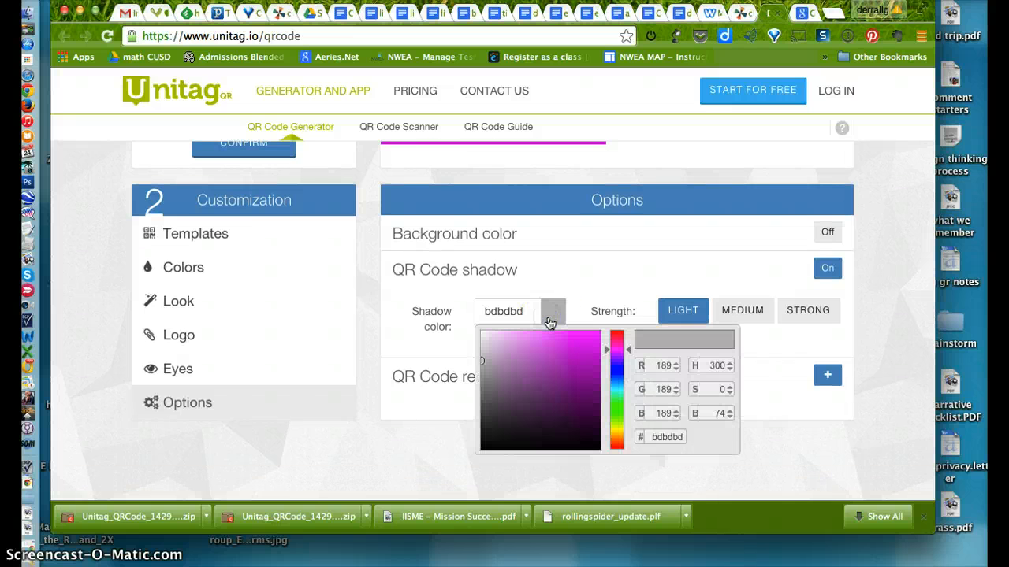
left_click(485, 341)
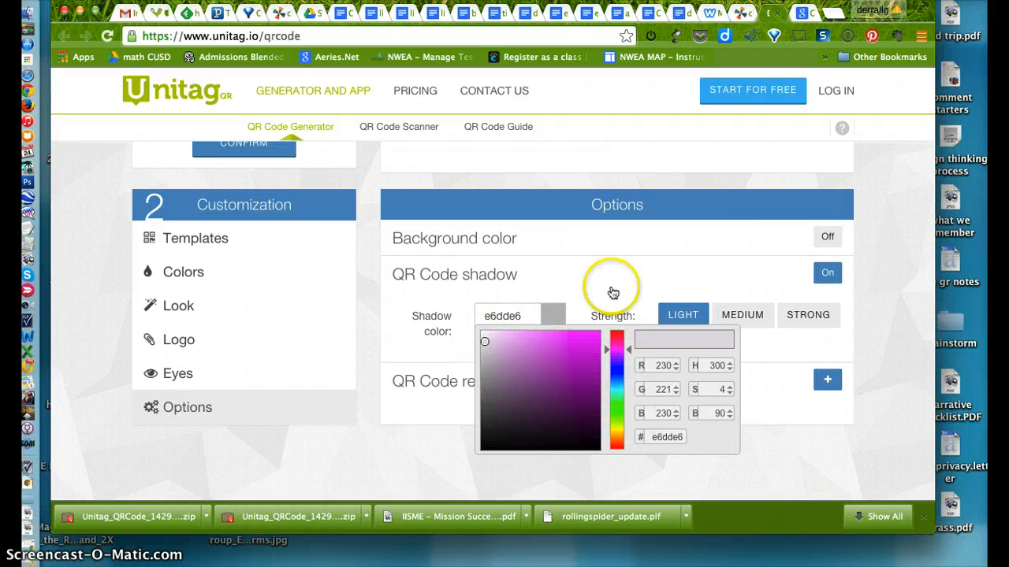
scroll(669, 279, "up", 5)
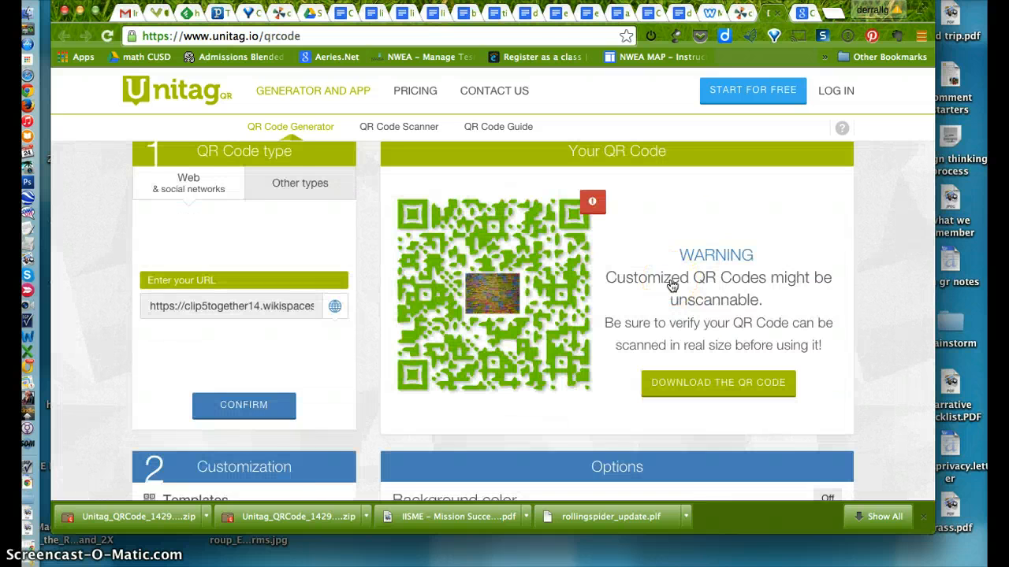
scroll(672, 286, "down", 1)
scroll(579, 341, "down", 8)
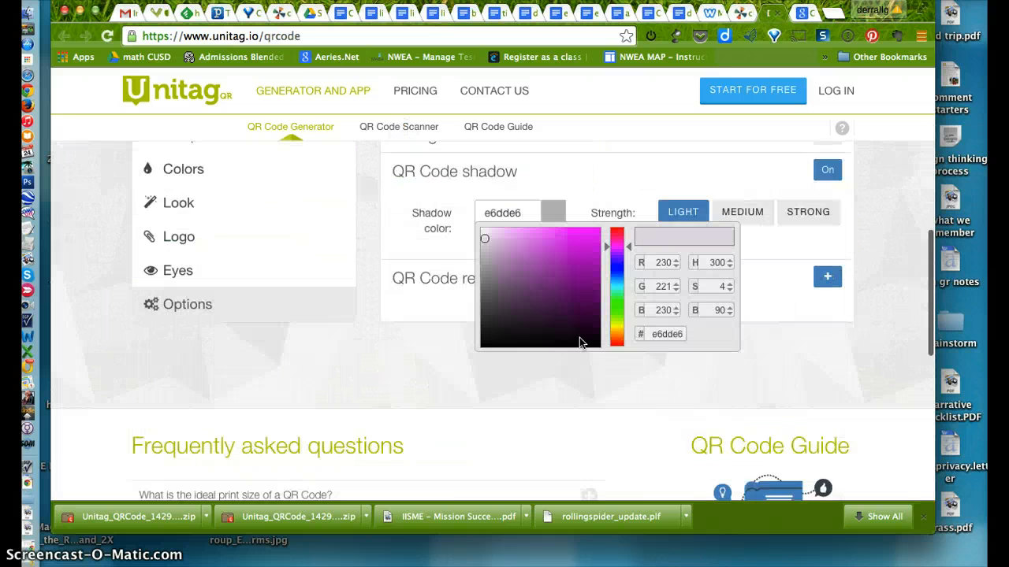
scroll(584, 341, "up", 1)
left_click(772, 270)
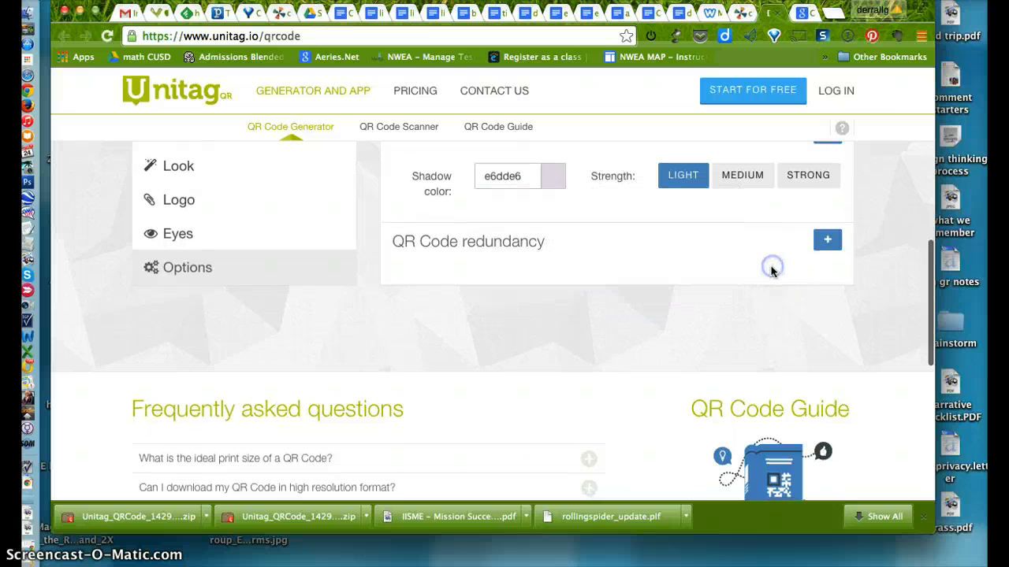
scroll(705, 272, "up", 5)
scroll(705, 270, "up", 5)
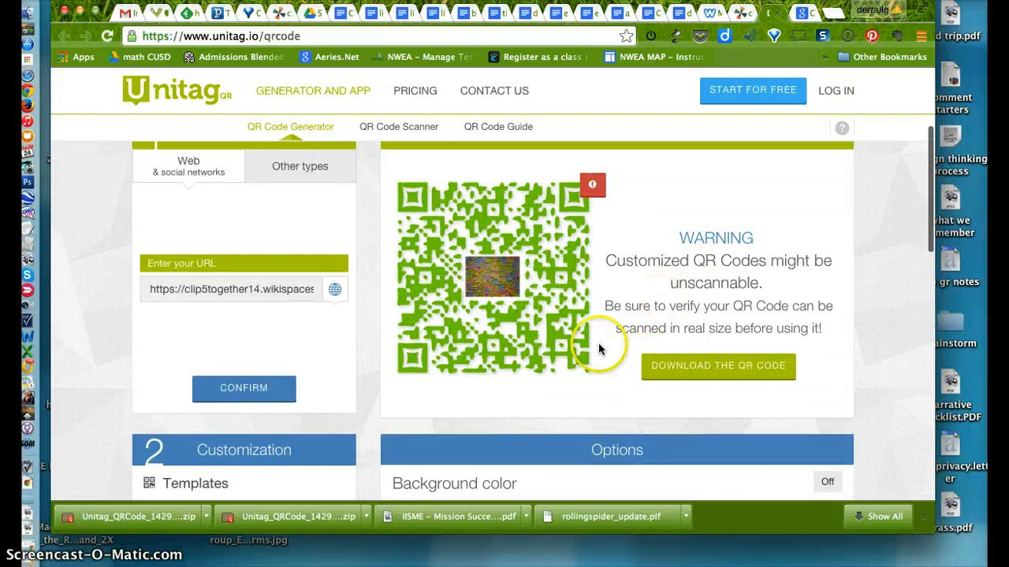
Download the customized QR code, passing over the request to share the service
left_click(707, 366)
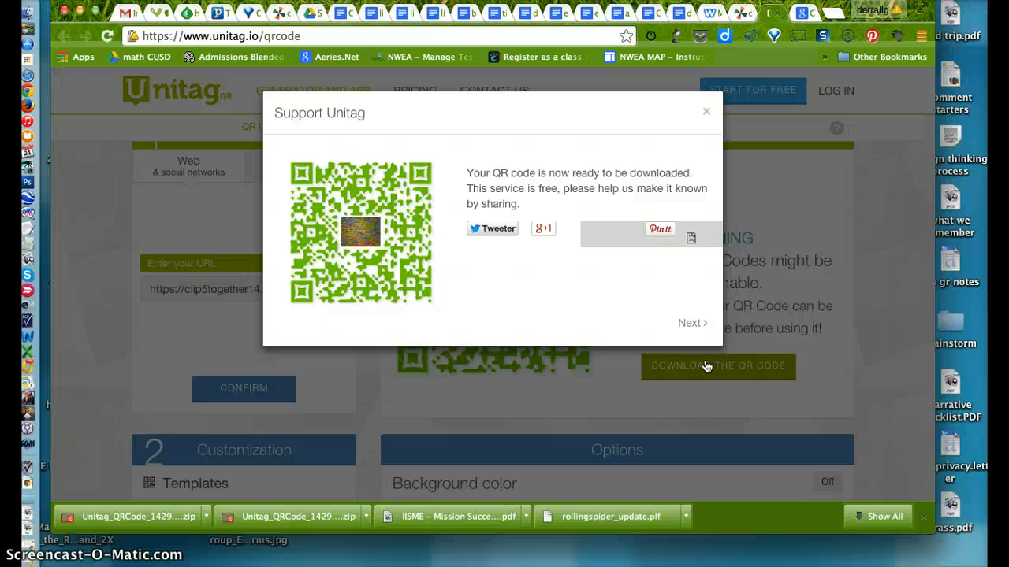
left_click(690, 322)
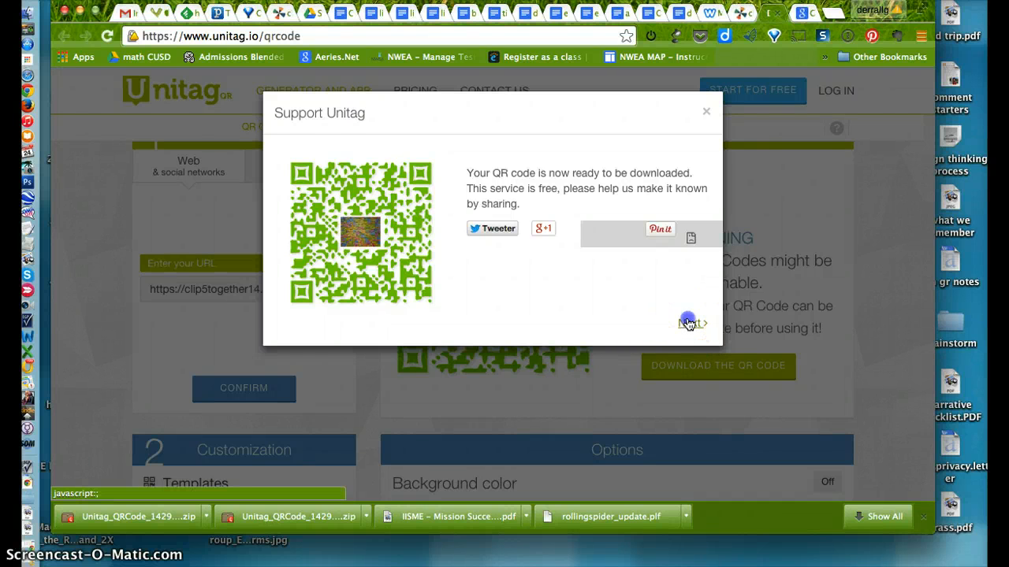
left_click(589, 276)
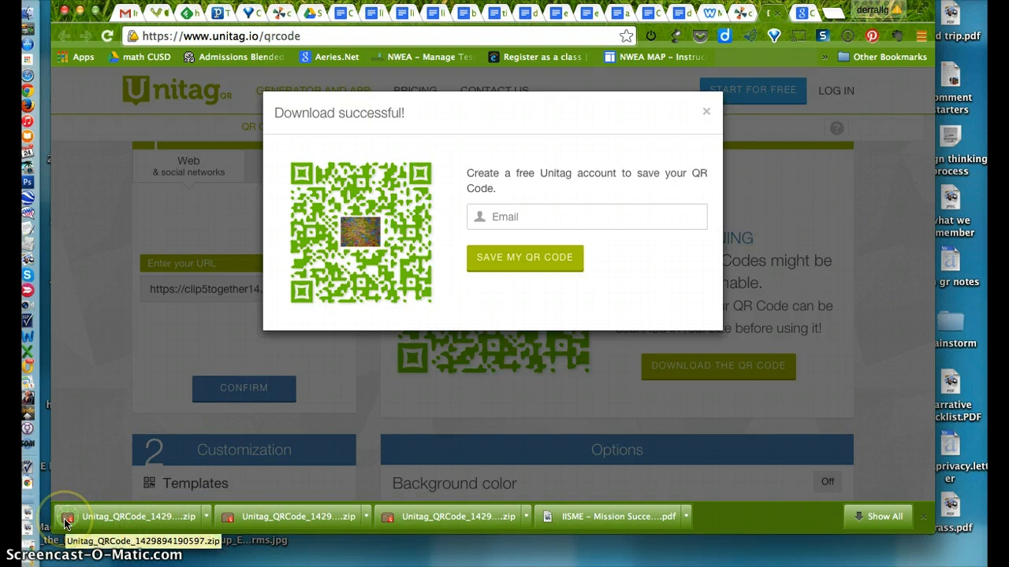
Show the downloaded Unitag_QRCode_1429894190597.zip in Finder and extract the archive
left_click(203, 517)
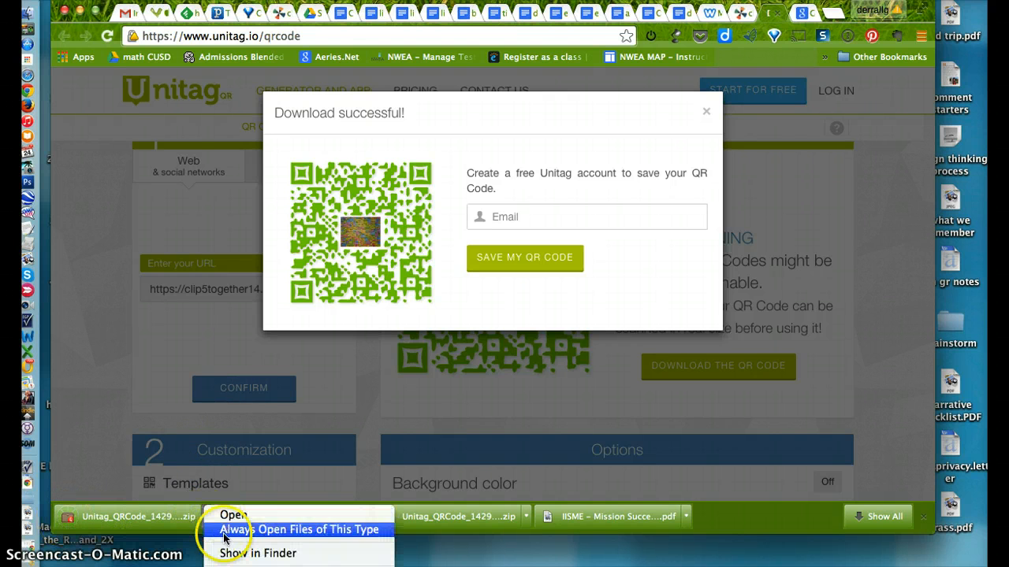
left_click(227, 554)
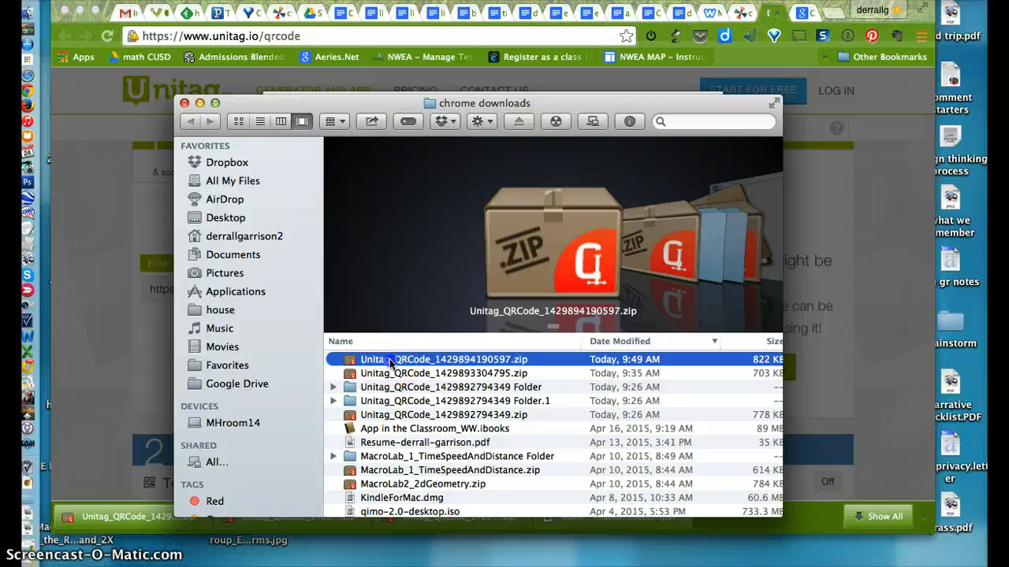
double_click(389, 359)
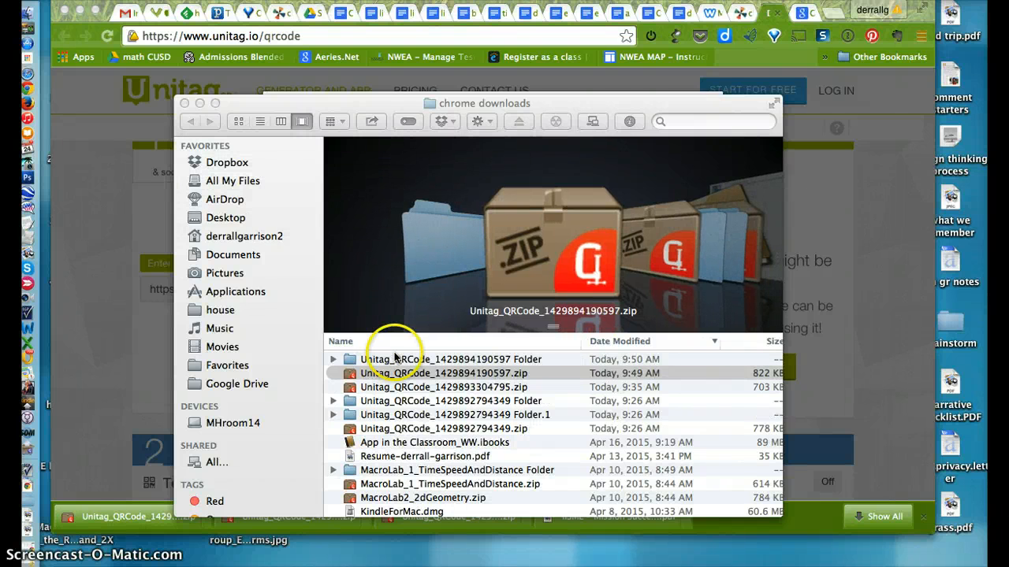
left_click(395, 357)
left_click(396, 358)
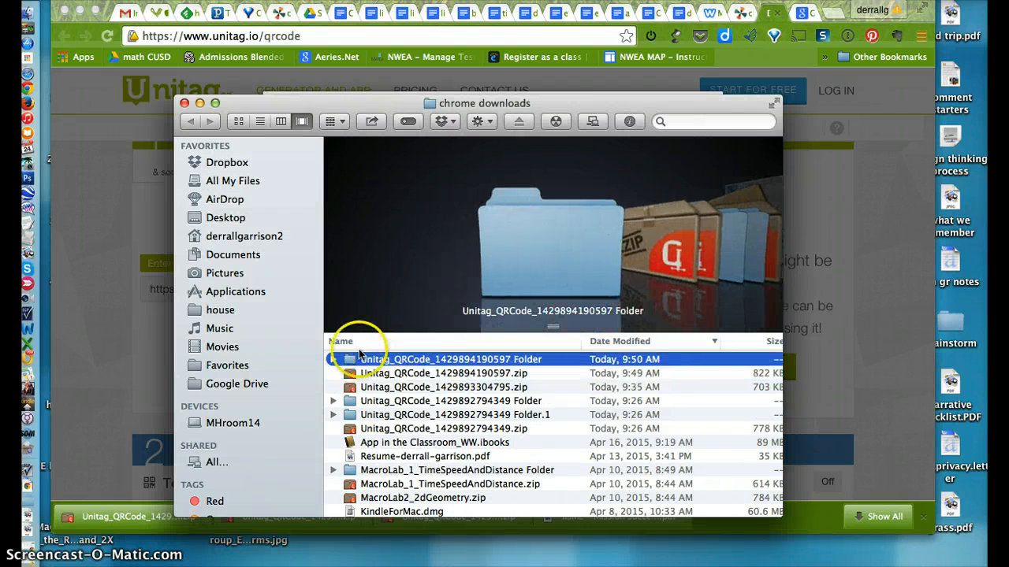
double_click(364, 359)
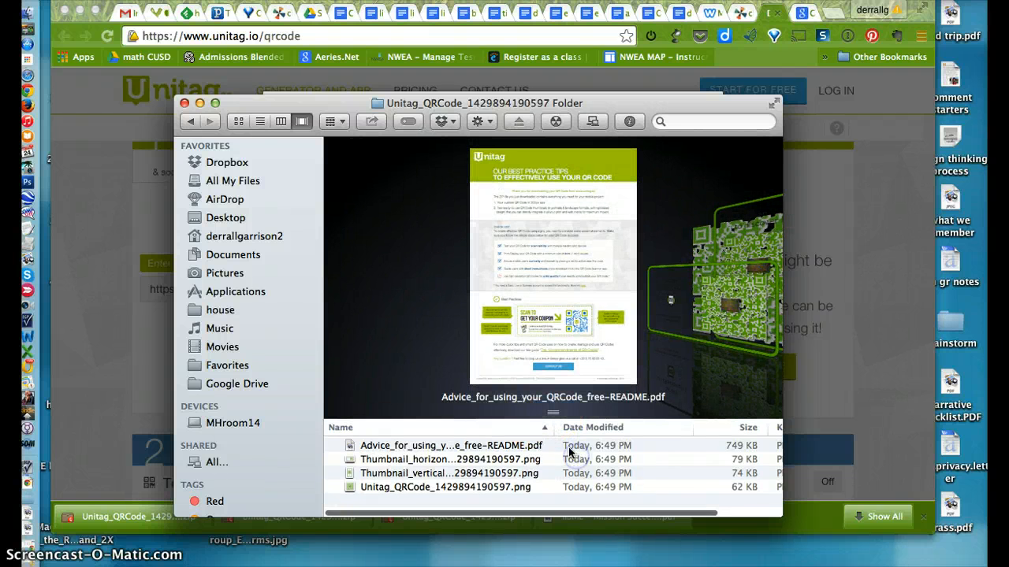
left_click(452, 463)
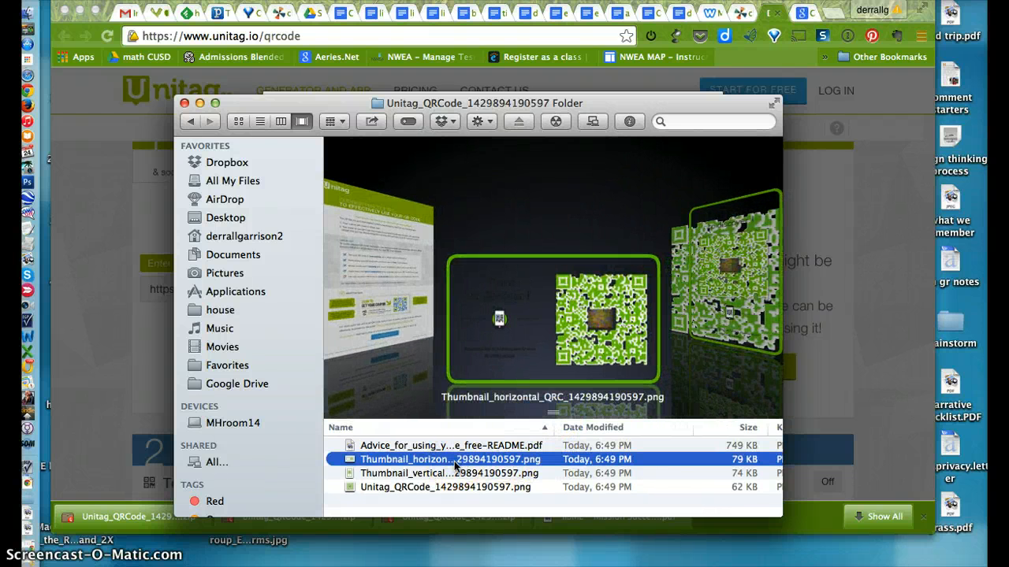
key("Down")
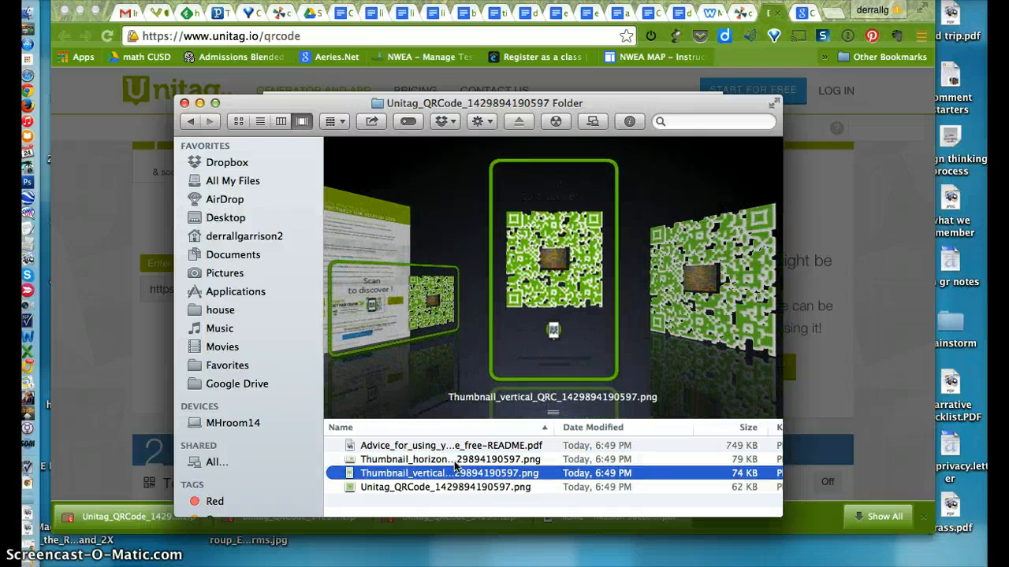
key("Down")
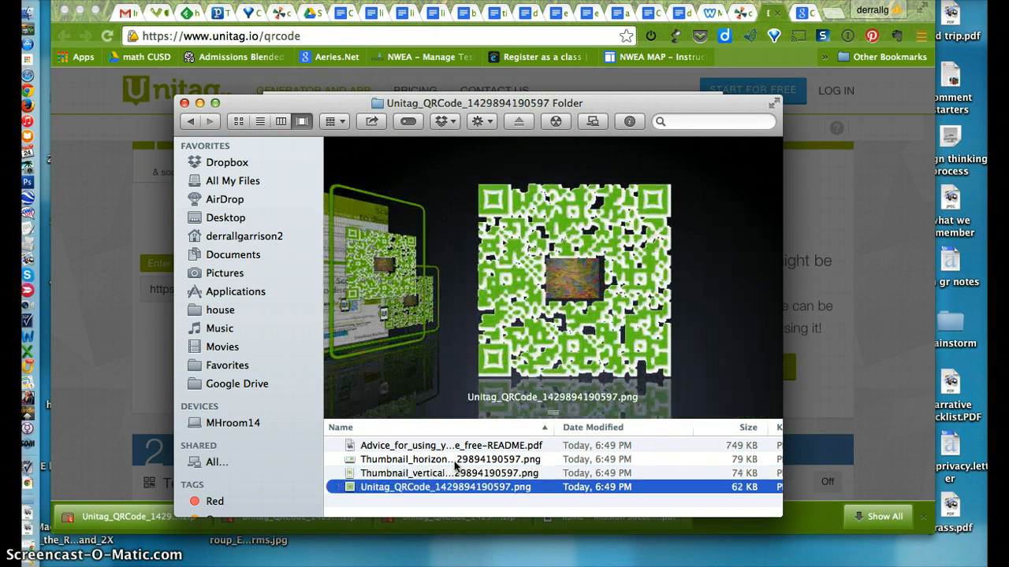